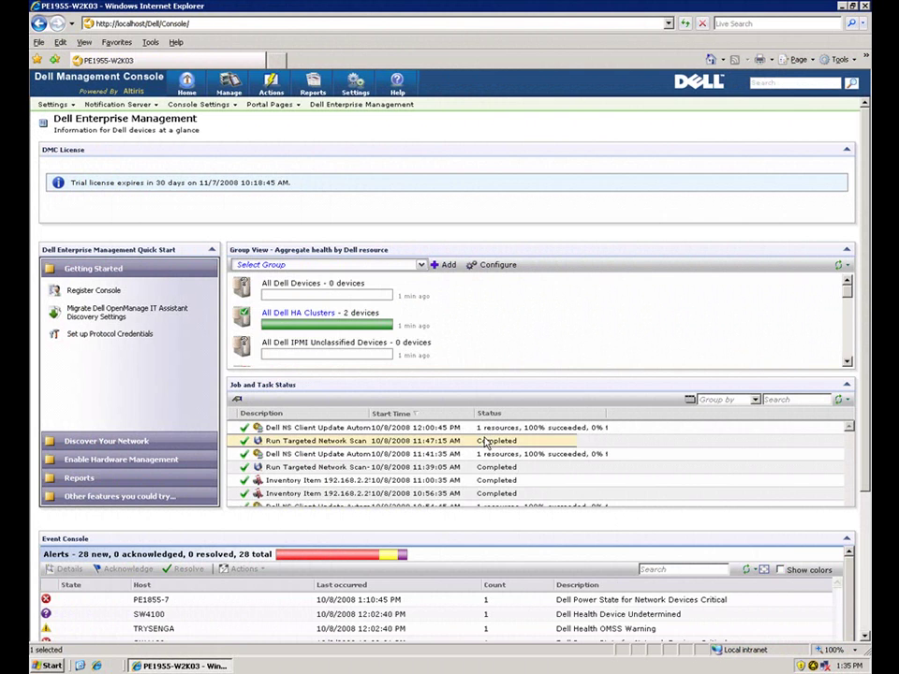
- Examine the details of the Run Targeted Network Scan task started at 11:47:15 AM, and close them
double_click(486, 441)
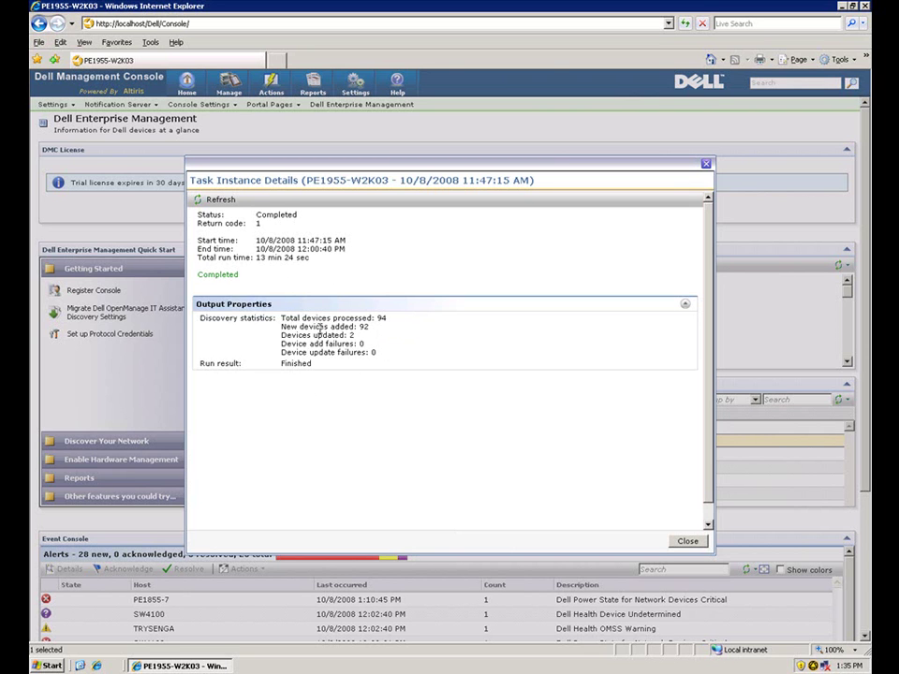
left_click(686, 543)
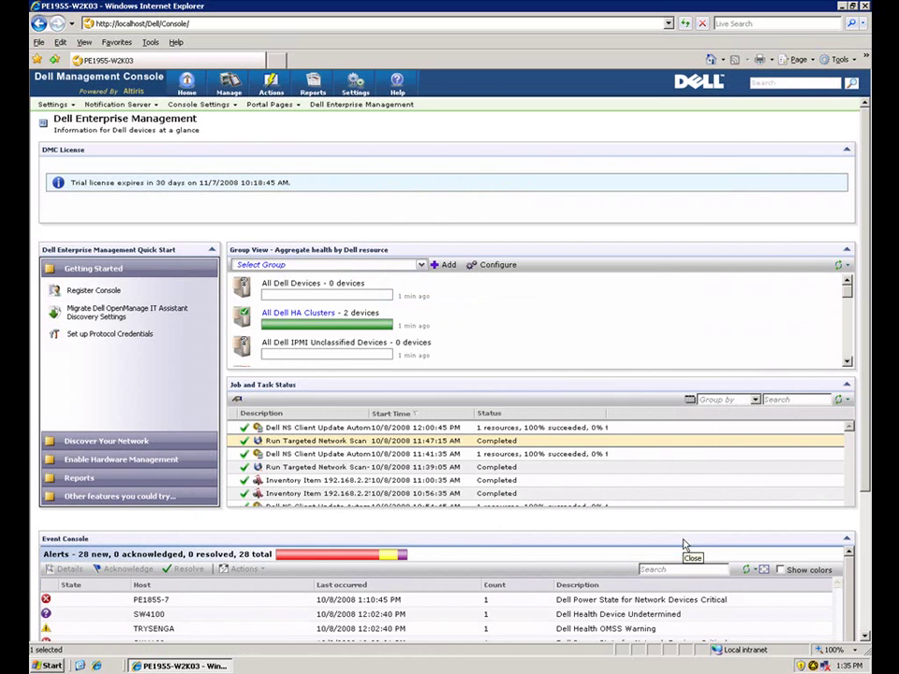
- Go to Jobs and Tasks and start a new task of the Command Line Builder type
left_click(227, 84)
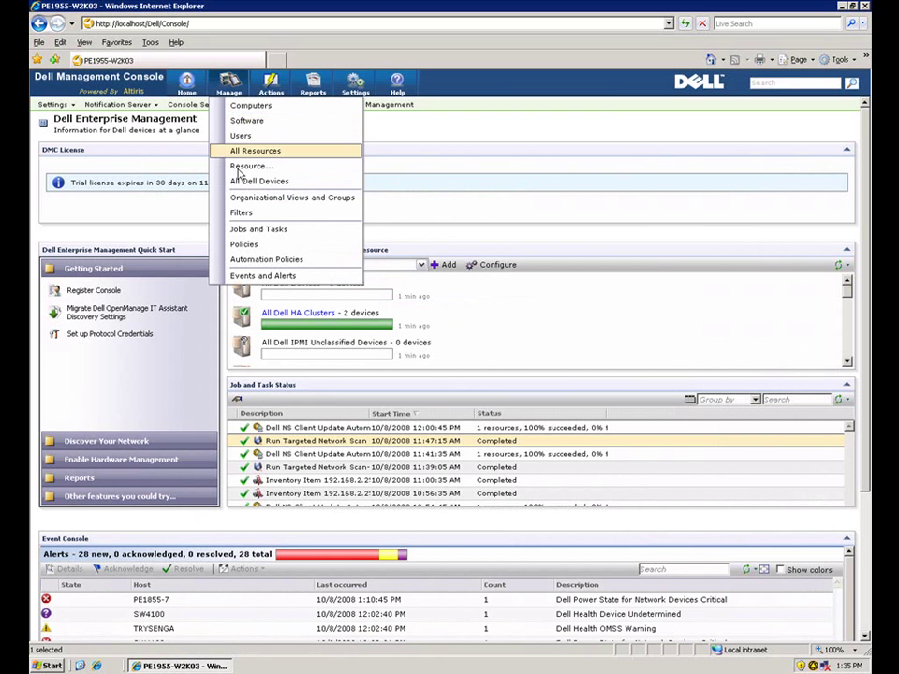
left_click(245, 233)
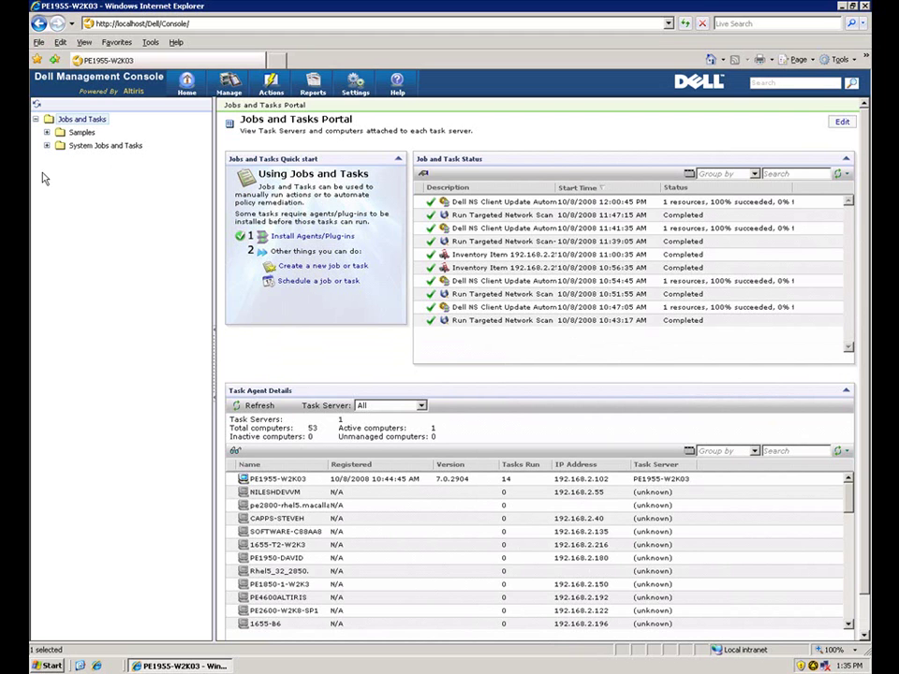
left_click(320, 267)
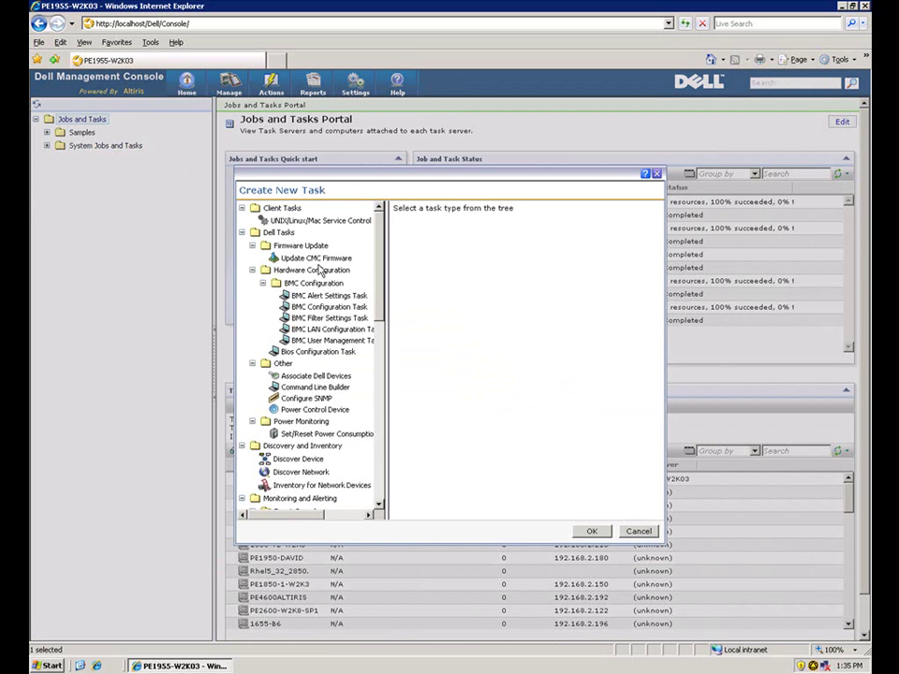
left_click(242, 232)
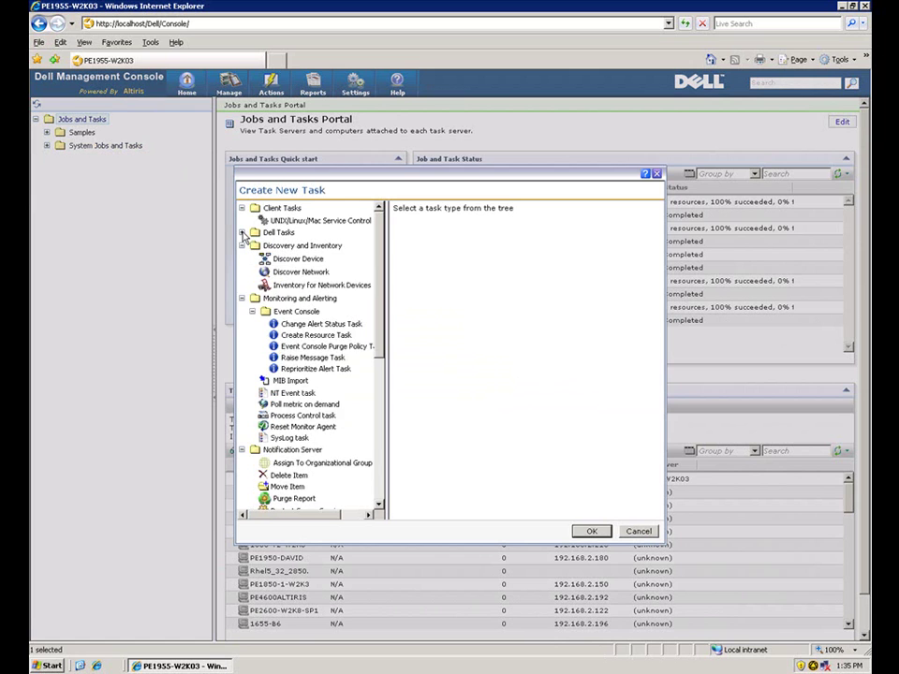
left_click(242, 233)
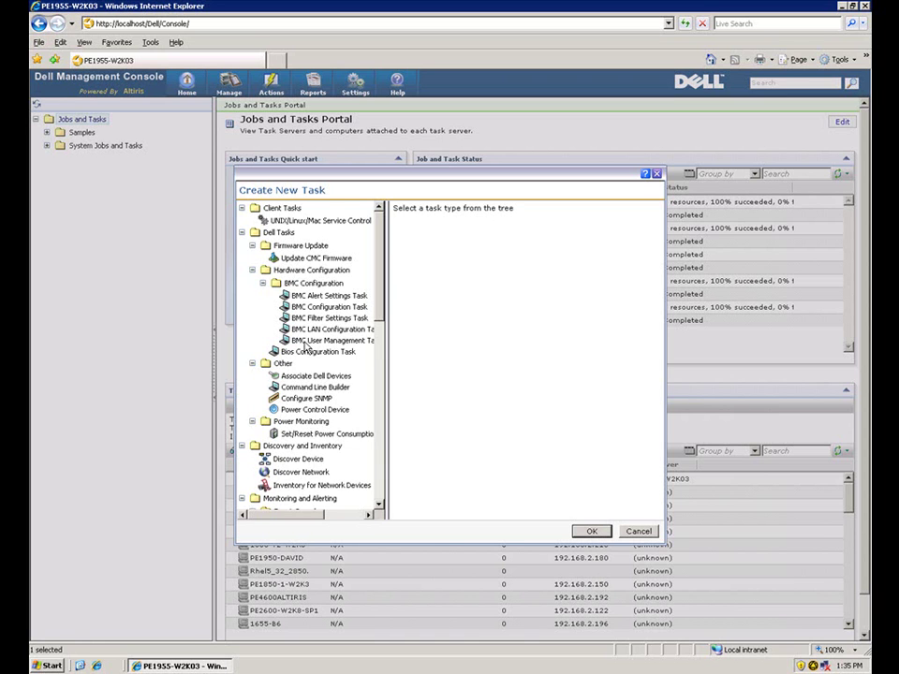
left_click(309, 387)
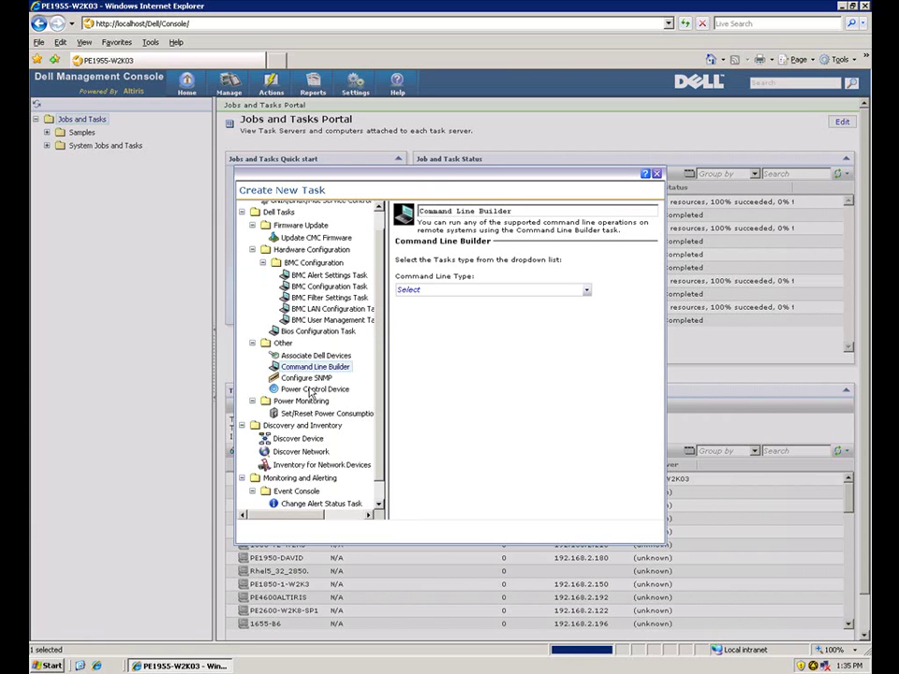
- Set the command line type to OpenManage Remote Server Administrator and build the command "omreport system summary"
left_click(587, 291)
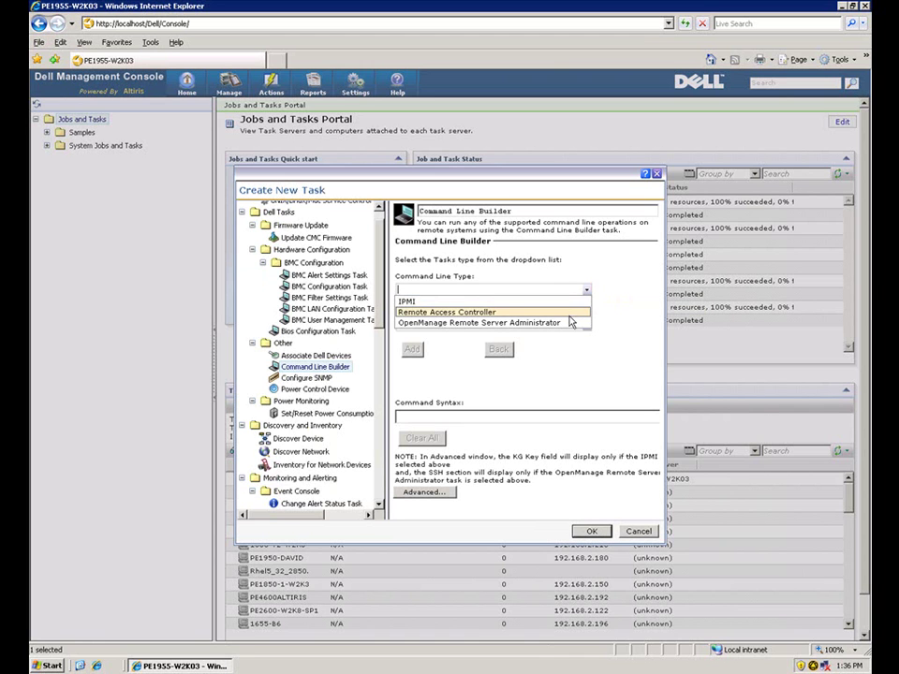
left_click(569, 323)
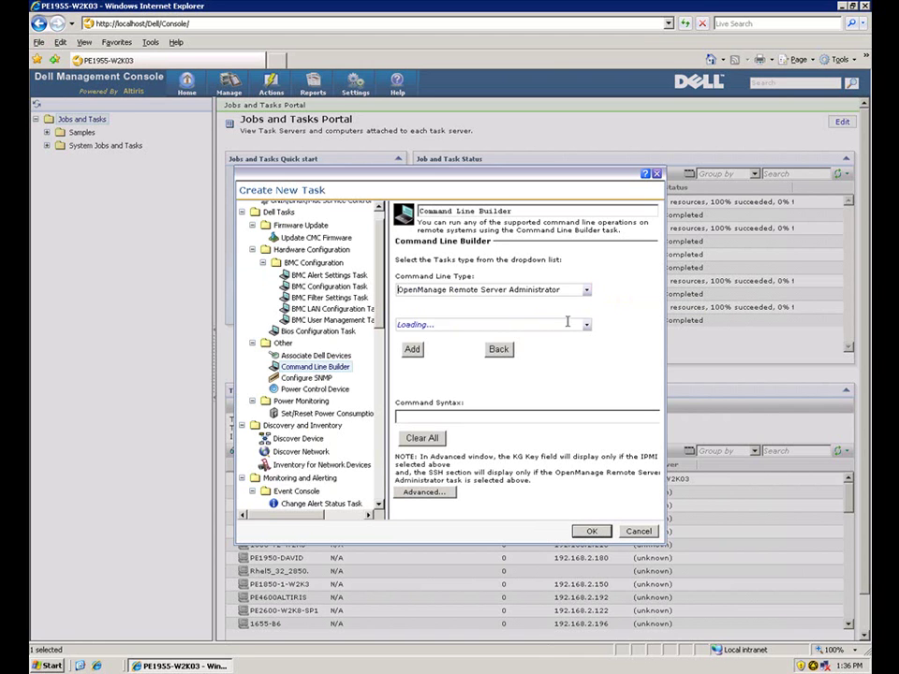
left_click(586, 325)
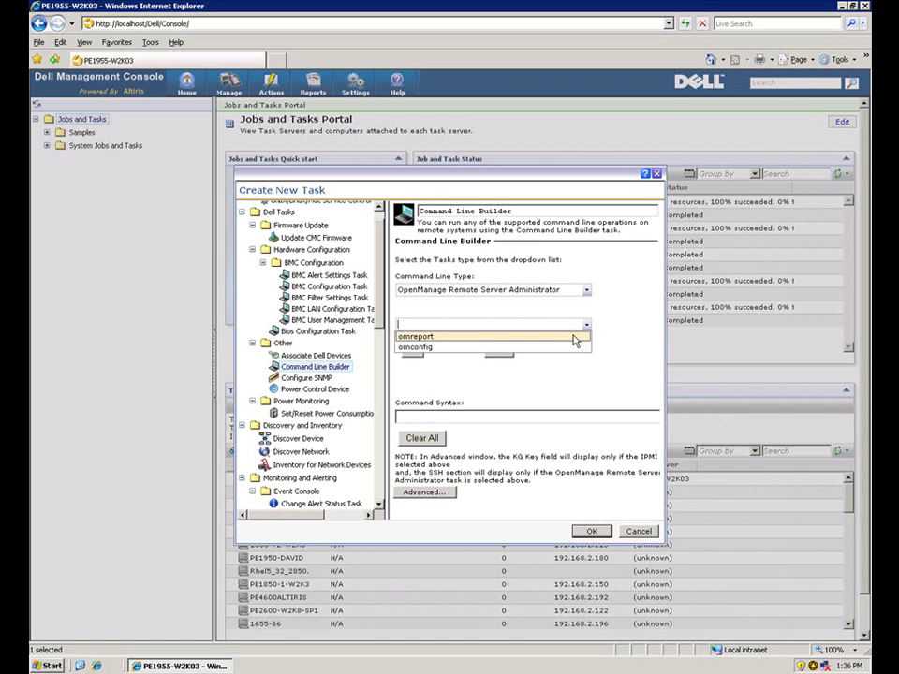
left_click(573, 339)
left_click(414, 351)
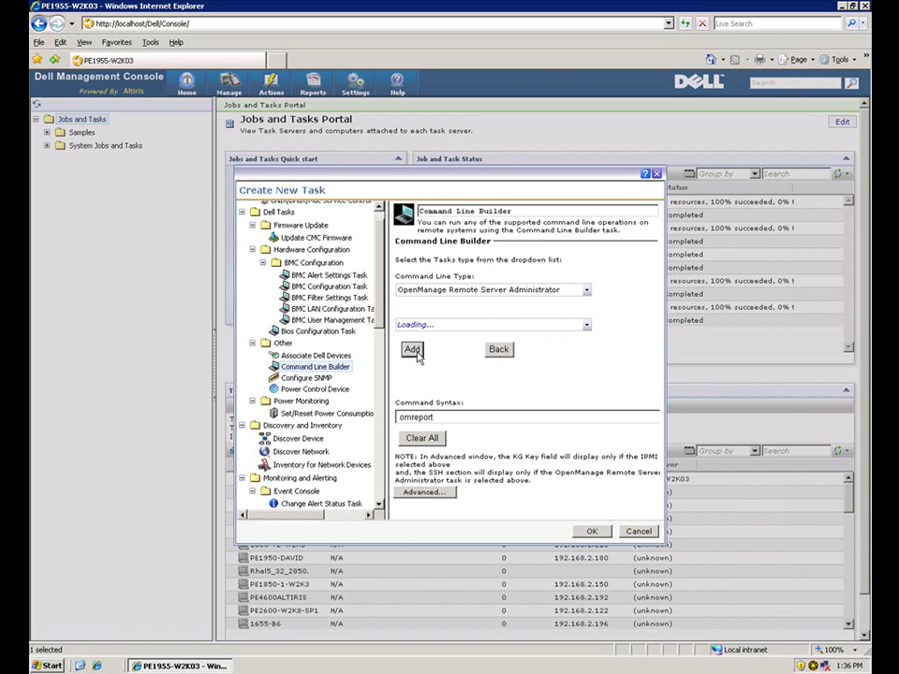
left_click(586, 325)
left_click(482, 389)
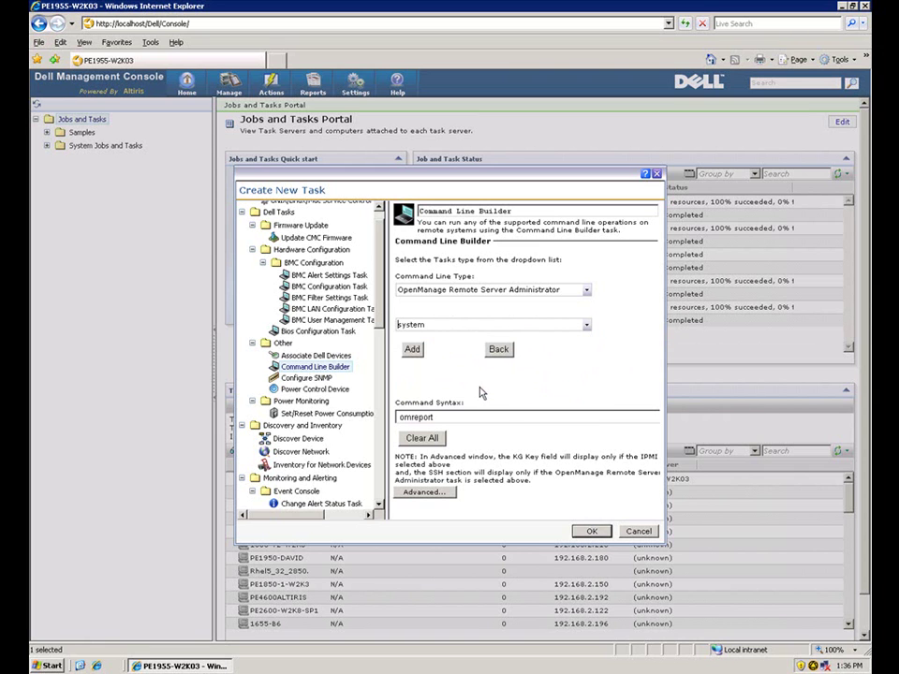
left_click(412, 350)
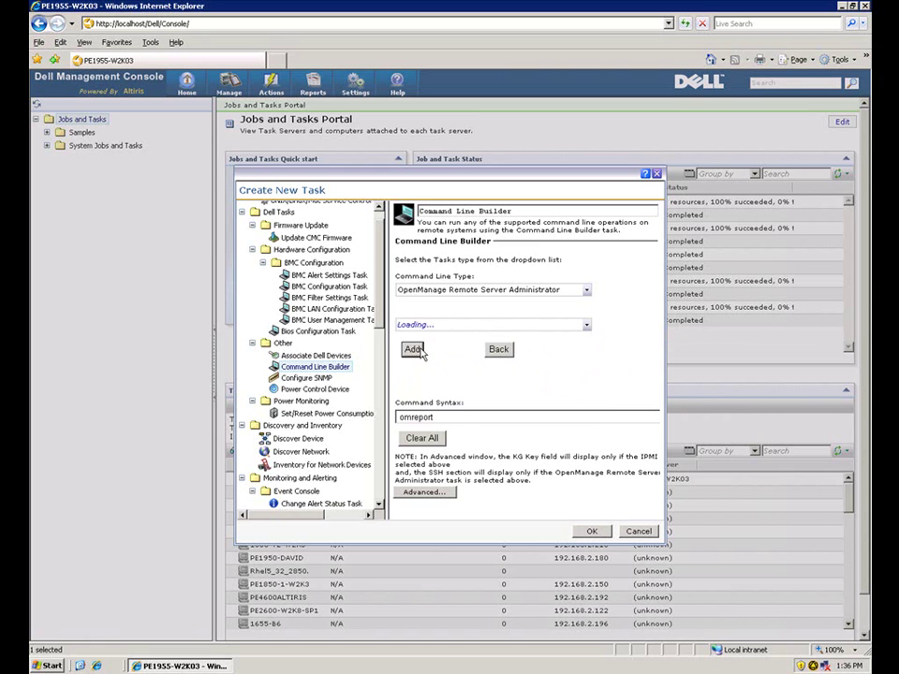
left_click(587, 326)
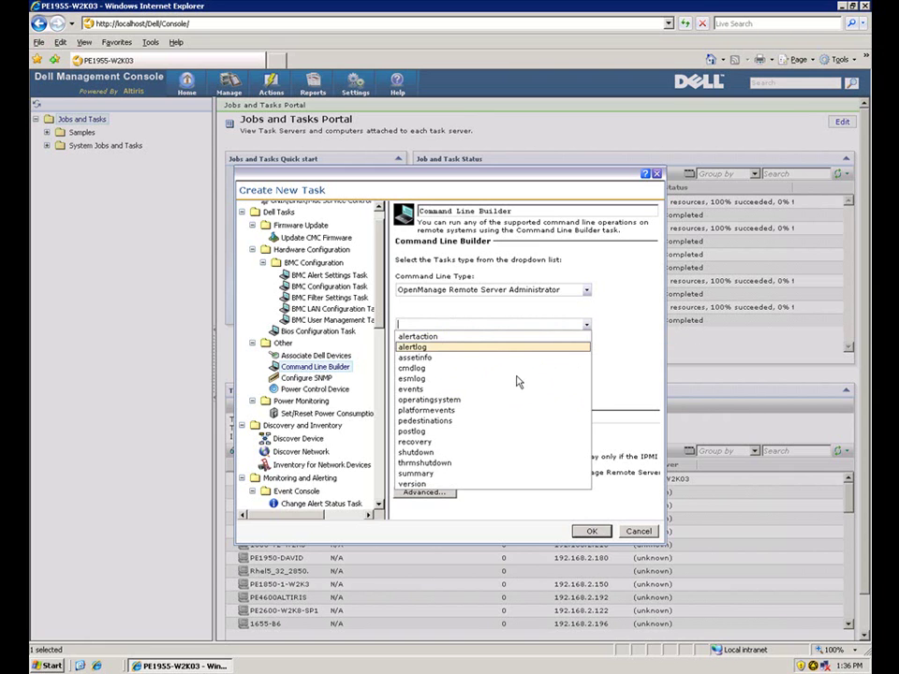
left_click(451, 473)
left_click(414, 351)
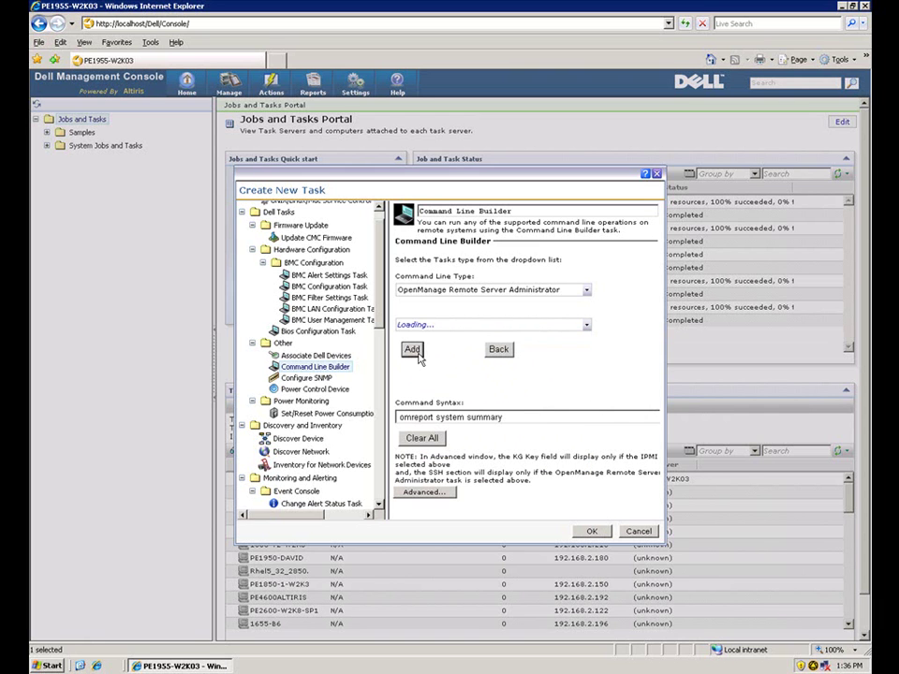
- In the advanced task options, log output to c:\logs\test.txt with Append and Include Errors enabled, and check the SSH settings
left_click(423, 492)
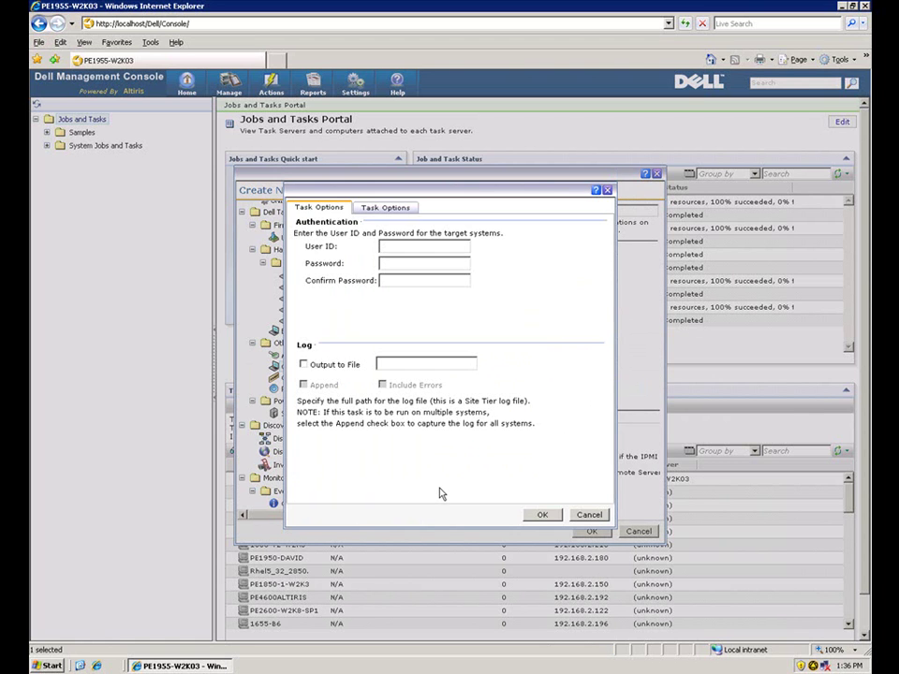
left_click(382, 246)
left_click(304, 365)
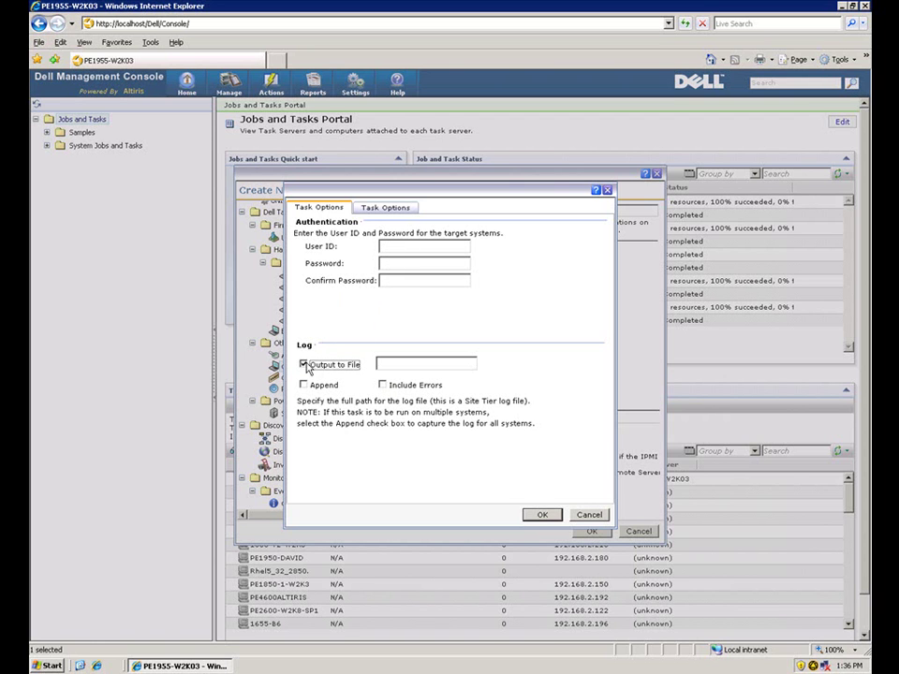
left_click(399, 362)
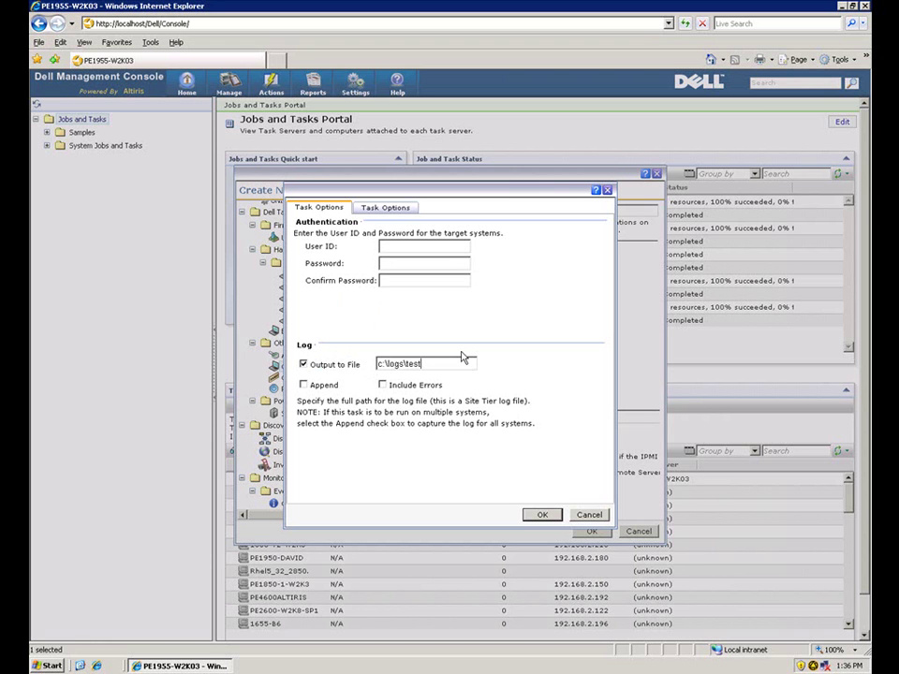
left_click(304, 385)
left_click(382, 385)
left_click(542, 516)
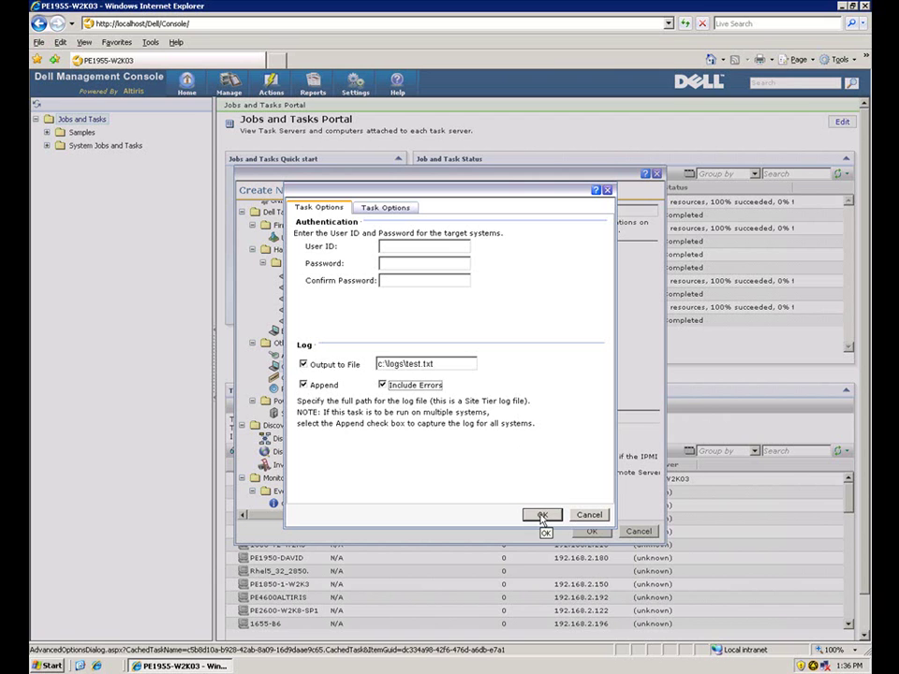
left_click(405, 207)
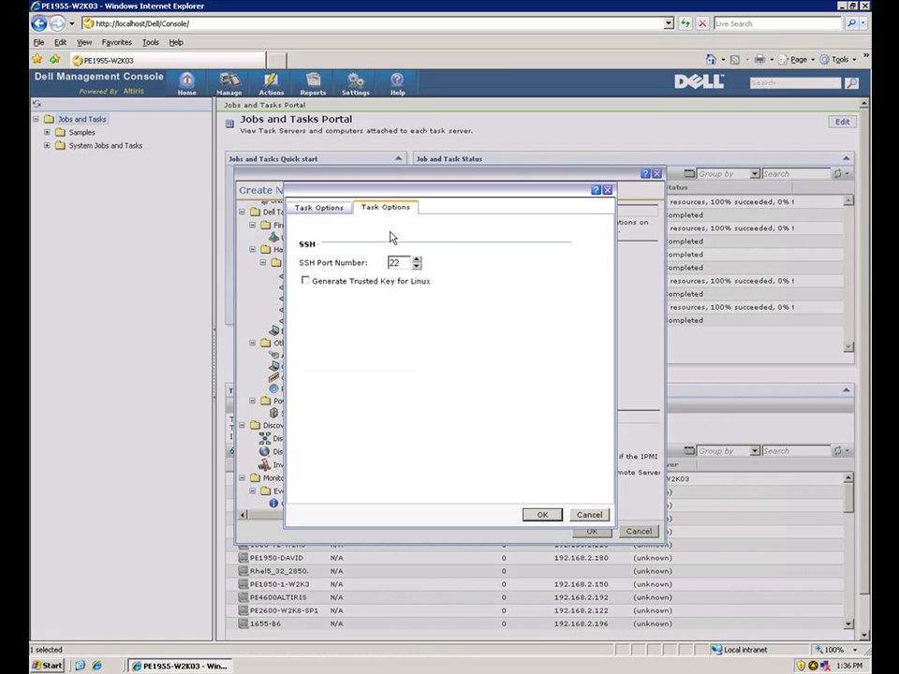
left_click(543, 515)
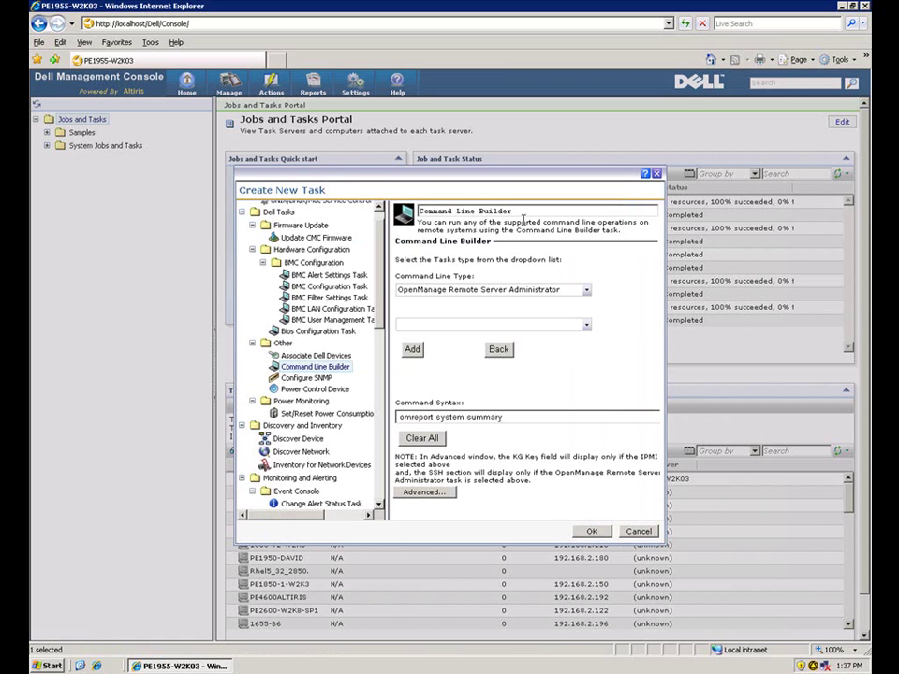
- Name the new task "Run OMSA task" and save it
left_click_drag(514, 210, 413, 217)
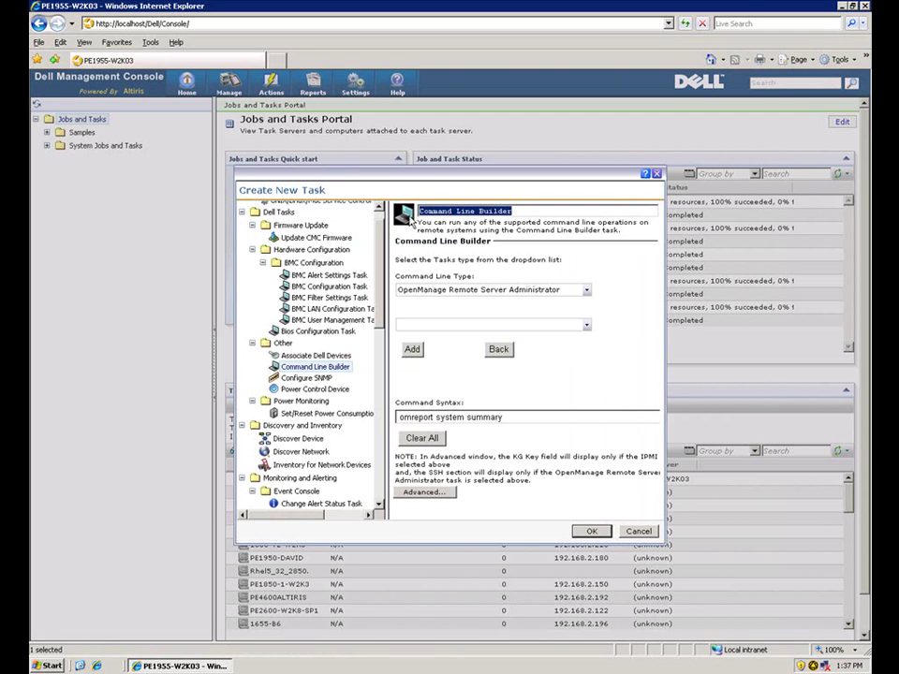
type("Run OMSA task")
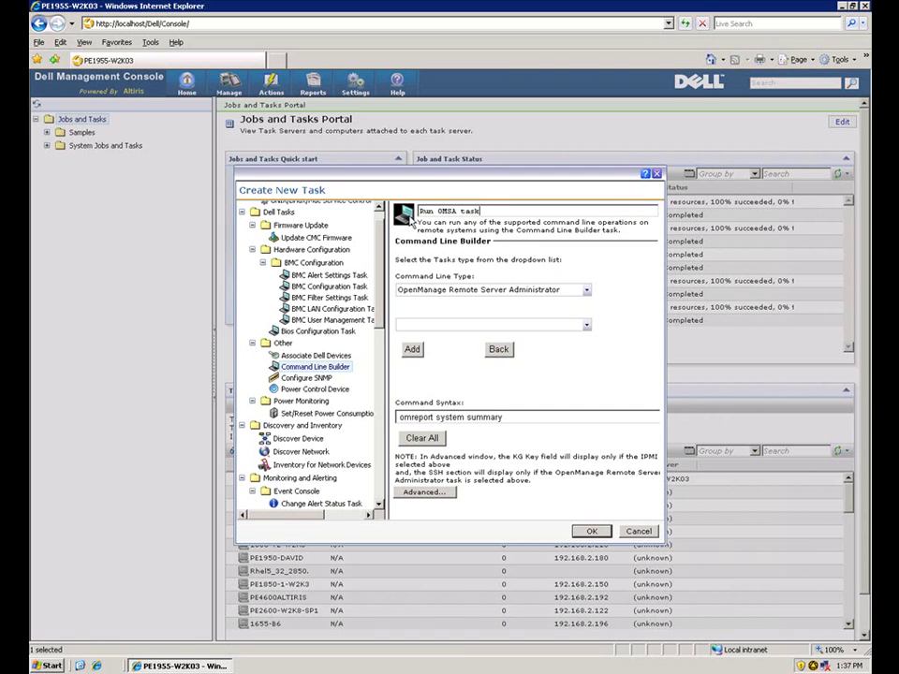
left_click(593, 532)
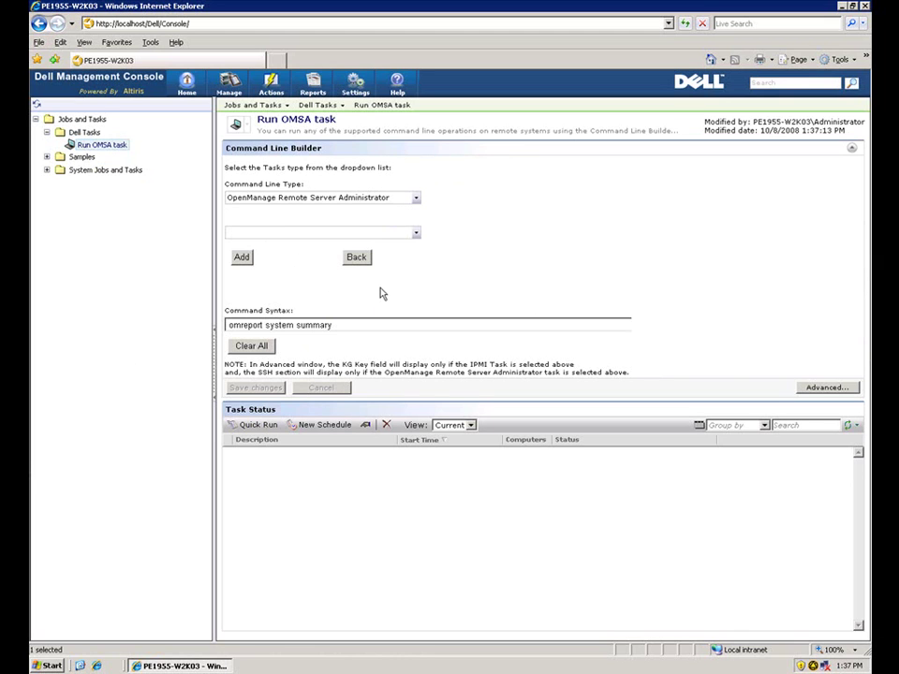
- Quick-run the Run OMSA task on the computer 1655-T1-W2K3
left_click(261, 426)
left_click(315, 463)
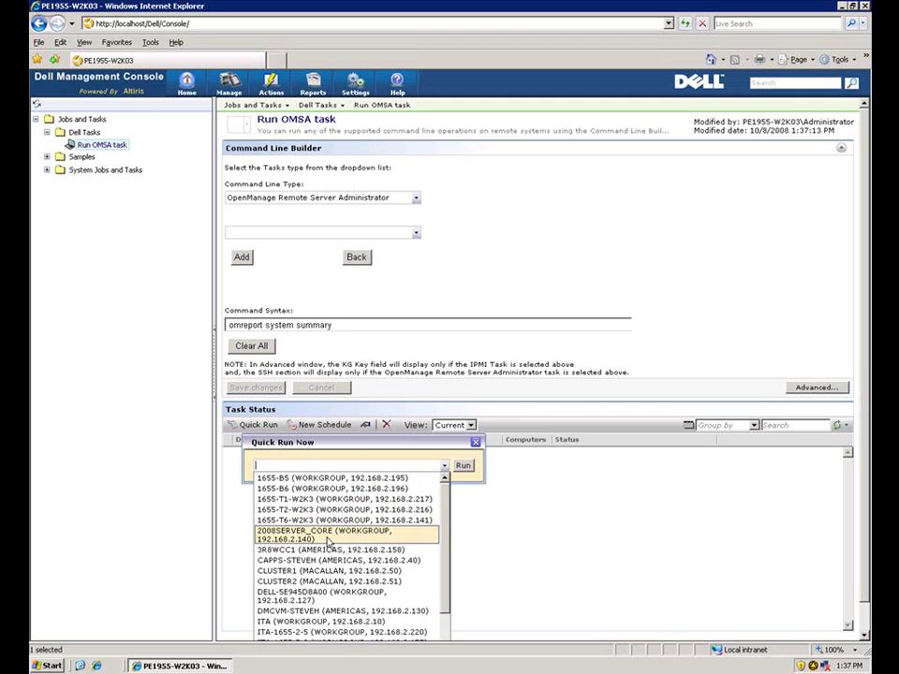
left_click(321, 500)
left_click(462, 466)
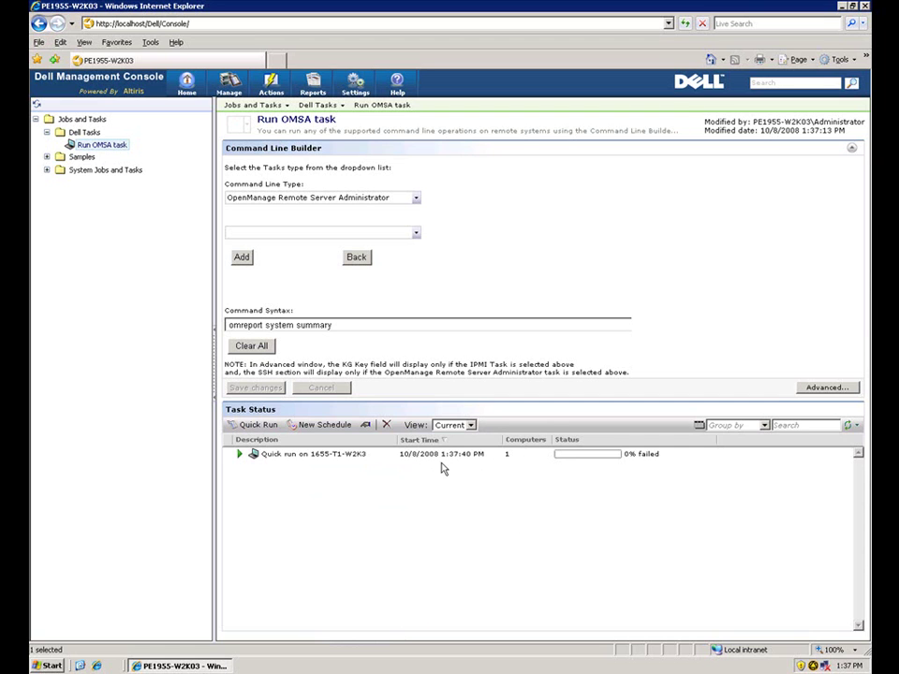
- Start a new schedule for the Run OMSA task and set its schedule type to Shared schedule
left_click(323, 425)
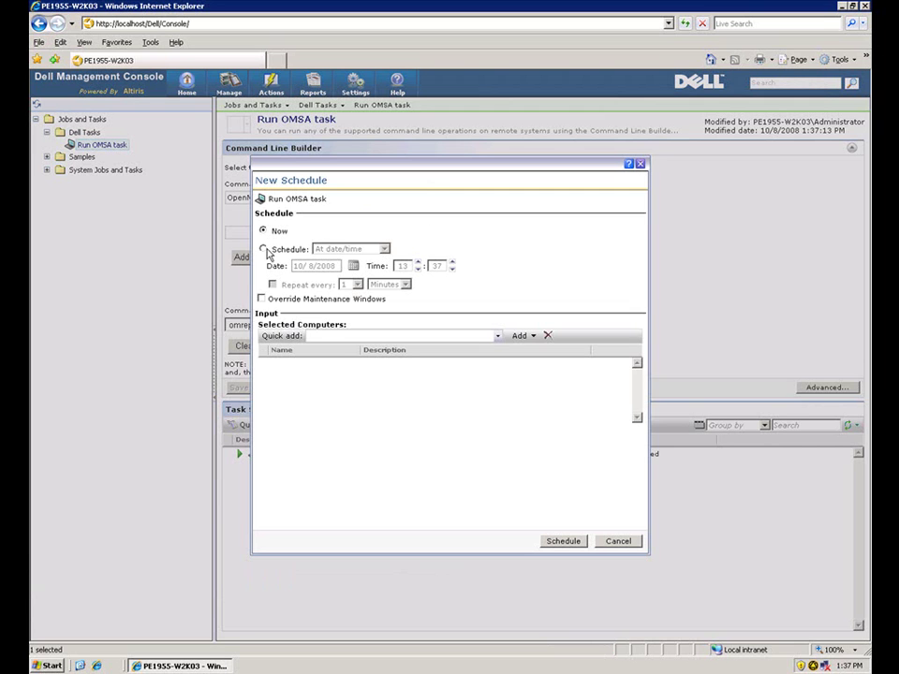
left_click(264, 249)
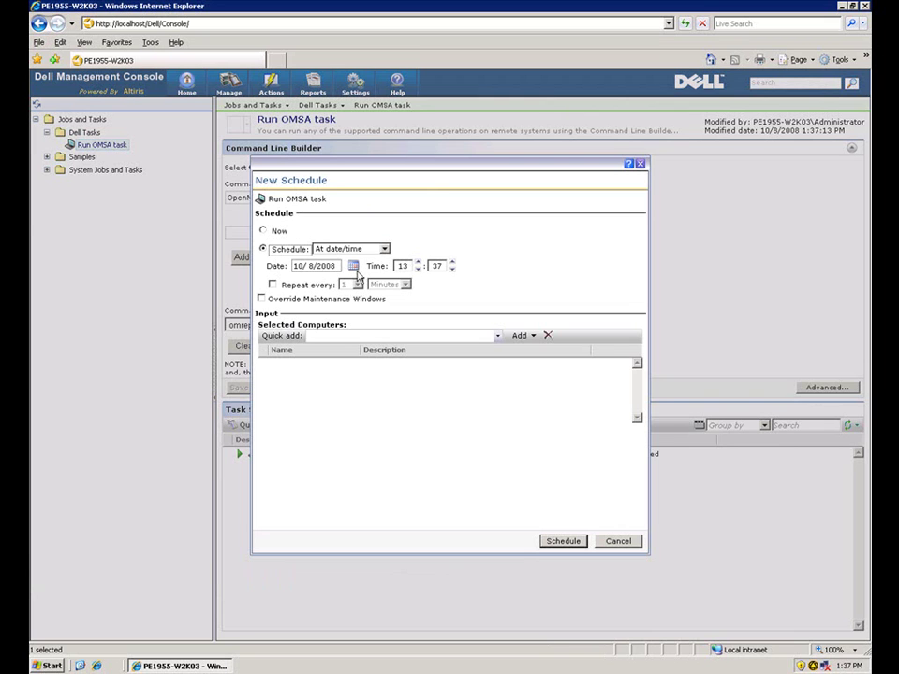
left_click(384, 249)
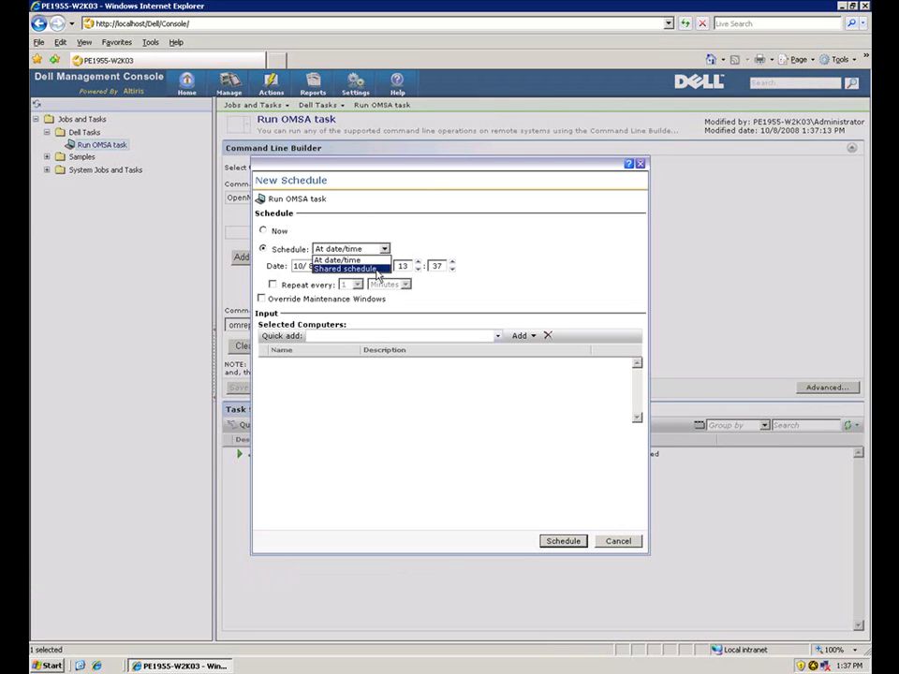
left_click(378, 269)
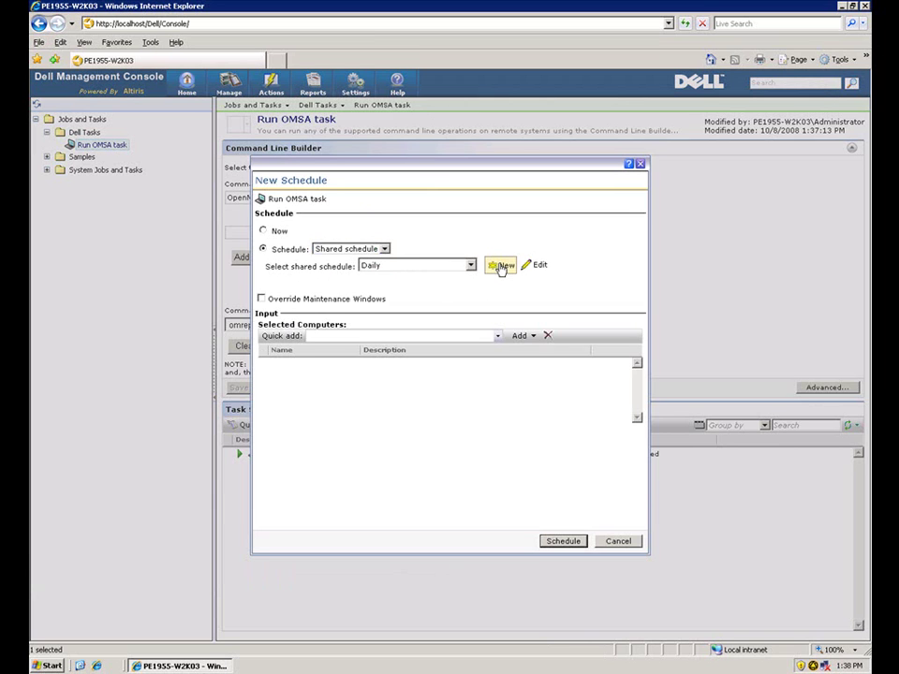
left_click(502, 266)
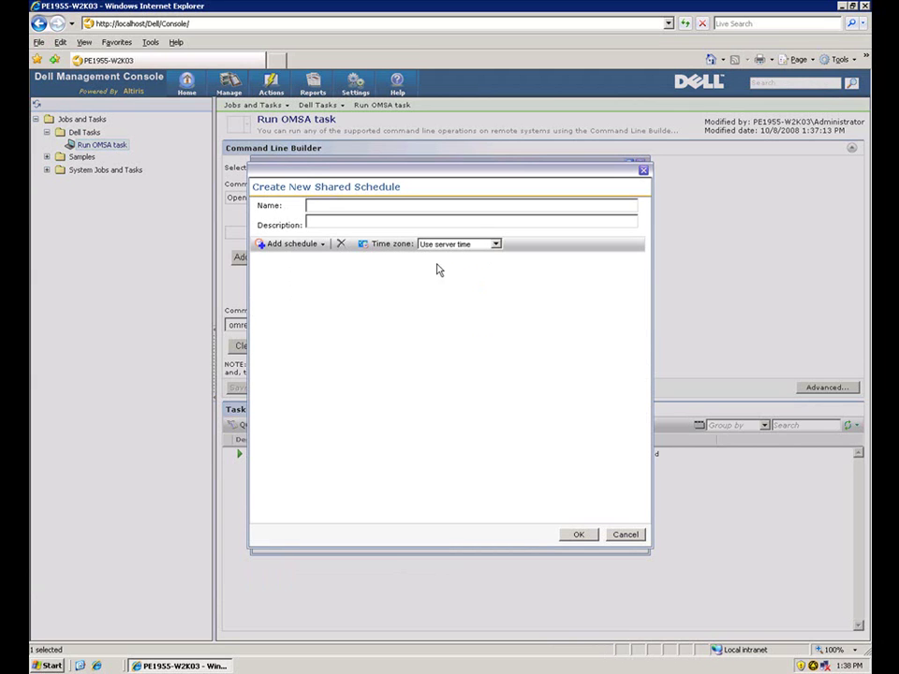
left_click(321, 246)
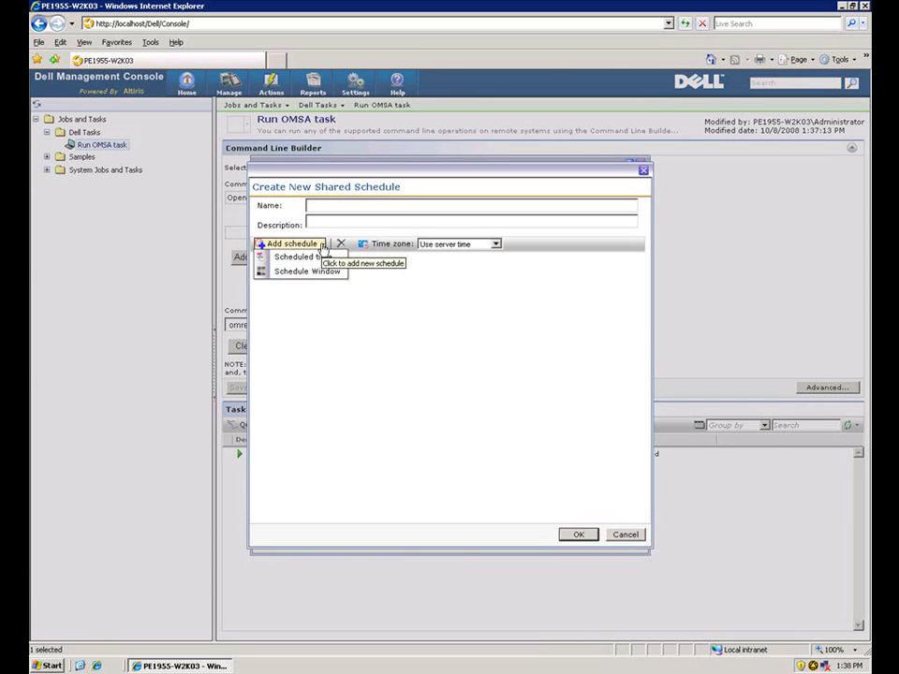
left_click(324, 272)
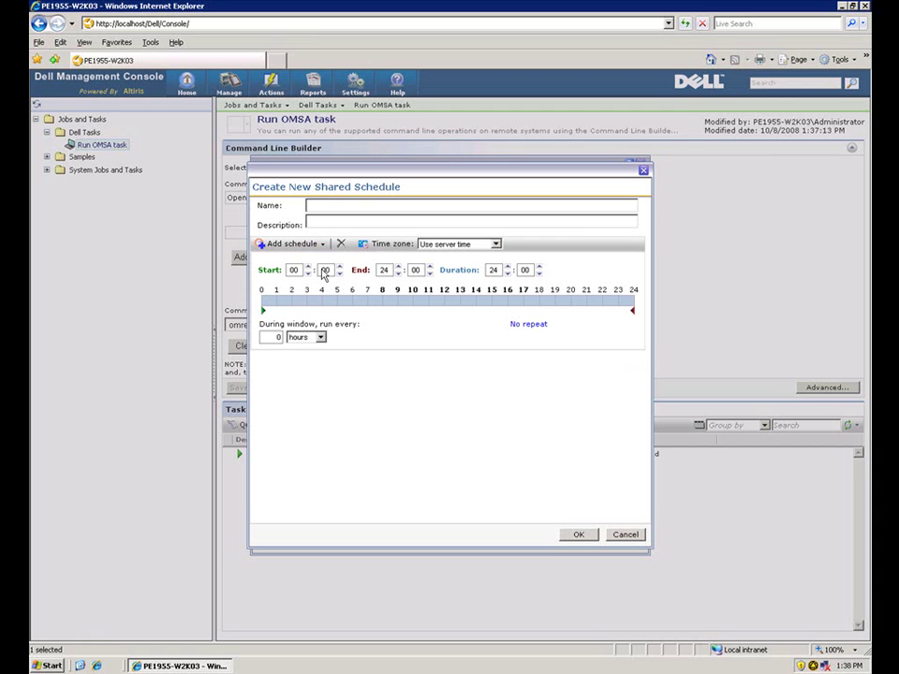
left_click(529, 324)
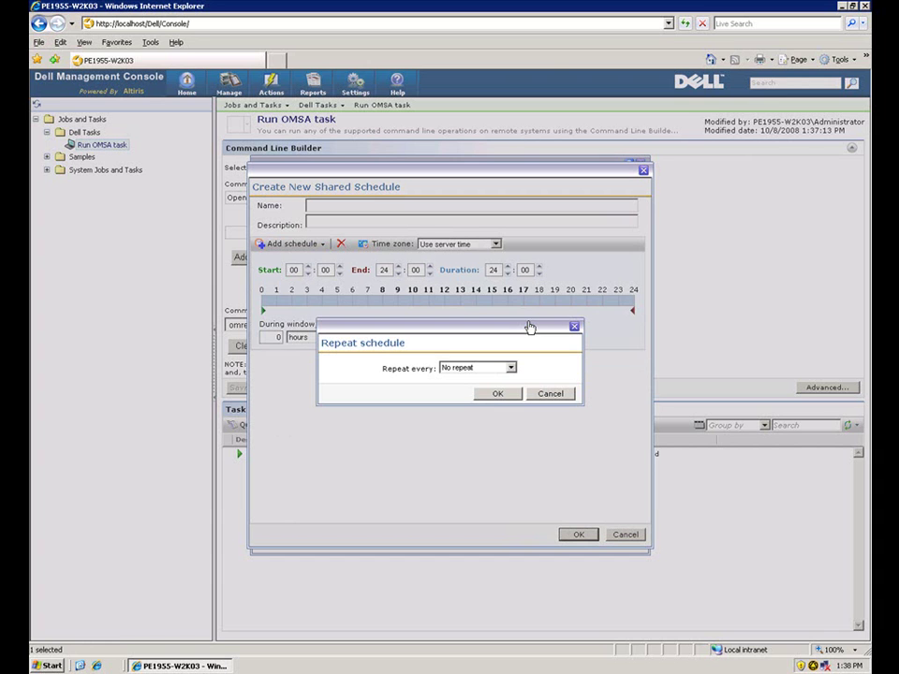
left_click(511, 368)
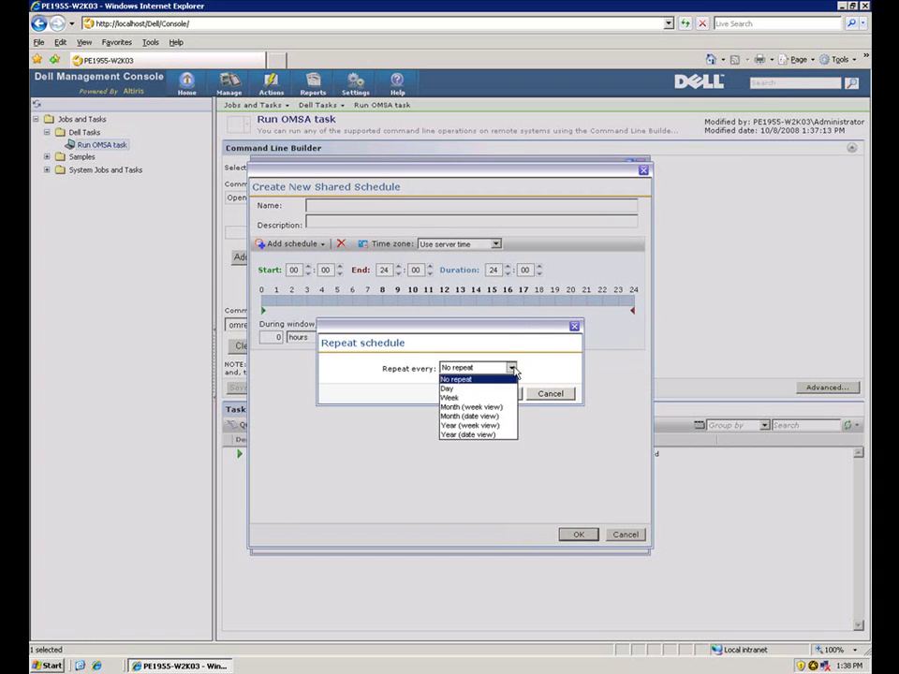
left_click(506, 407)
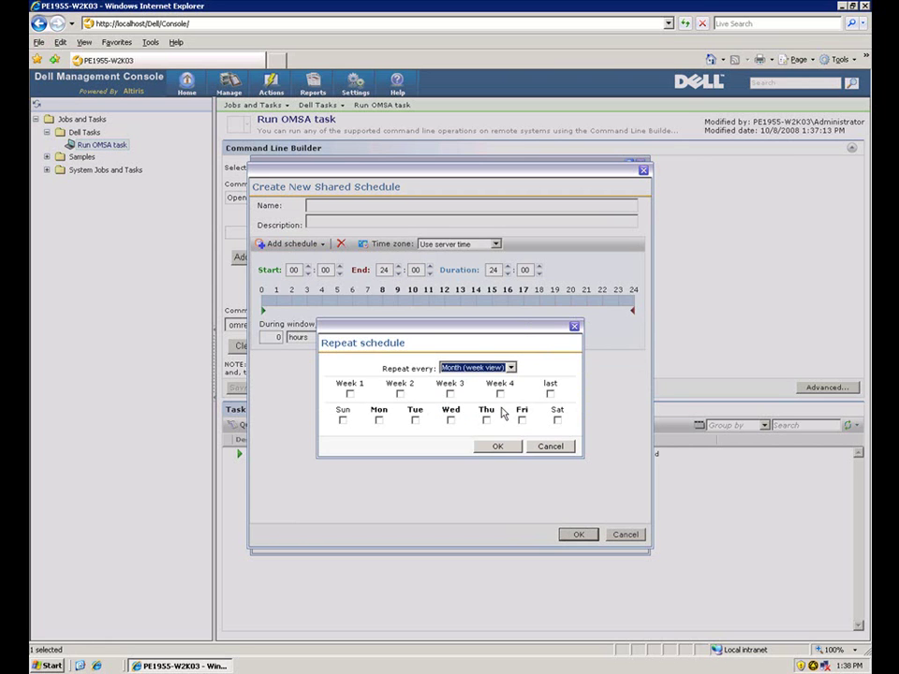
left_click(349, 393)
left_click(485, 420)
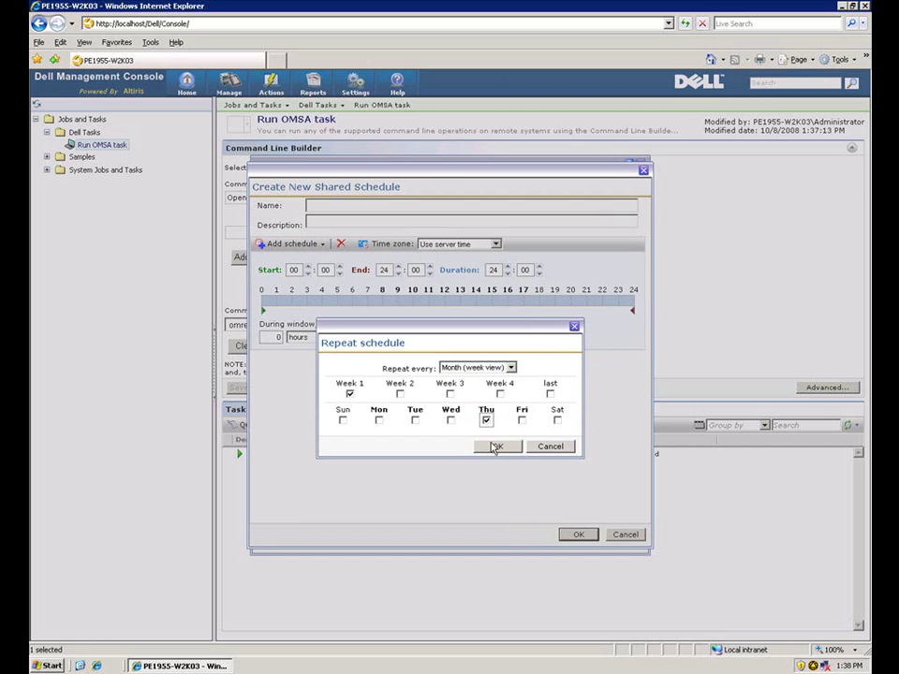
left_click(550, 446)
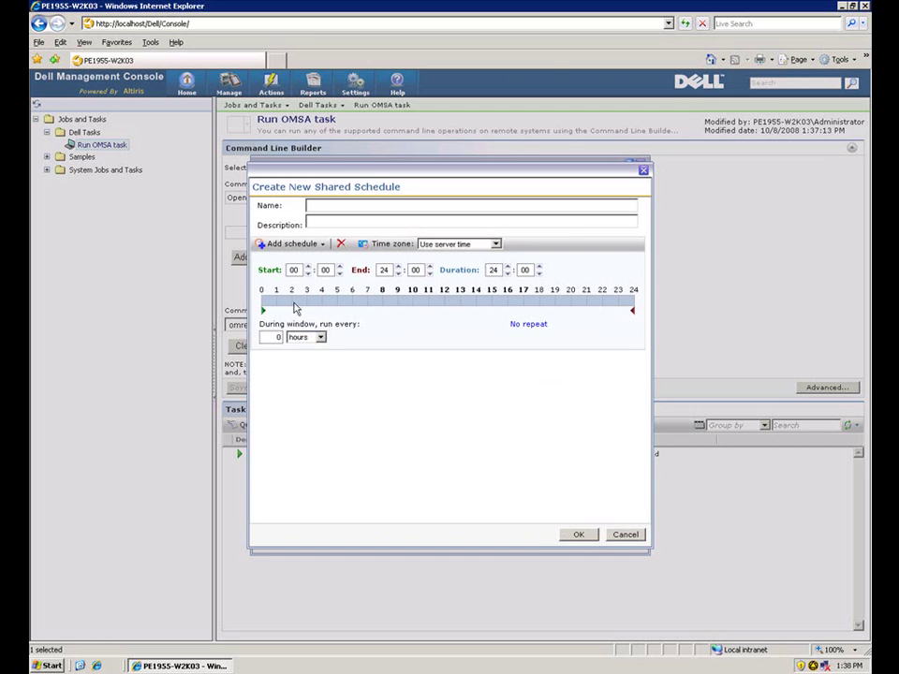
left_click(496, 244)
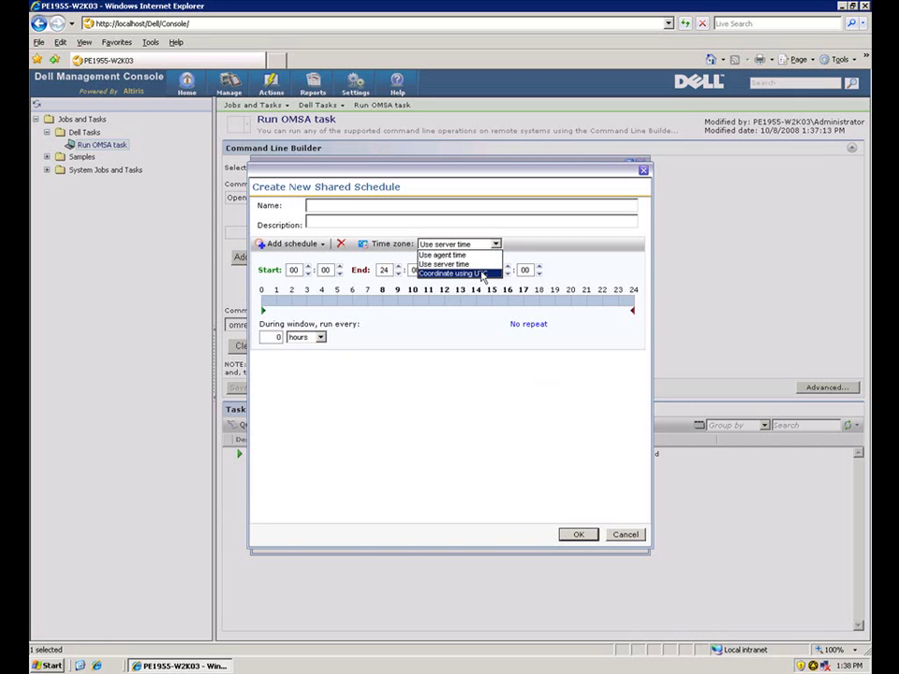
left_click(443, 264)
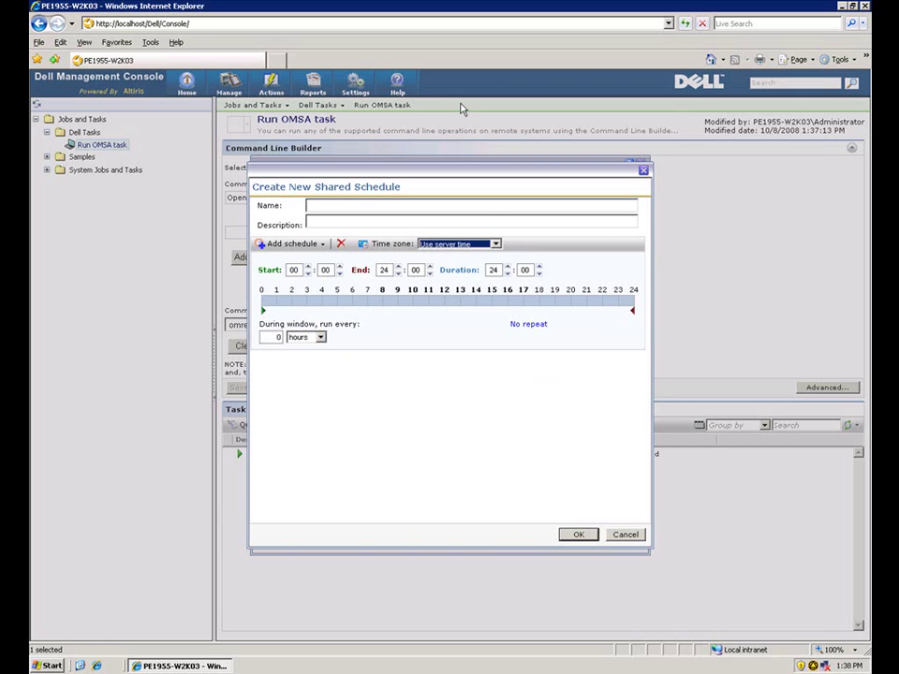
left_click(625, 534)
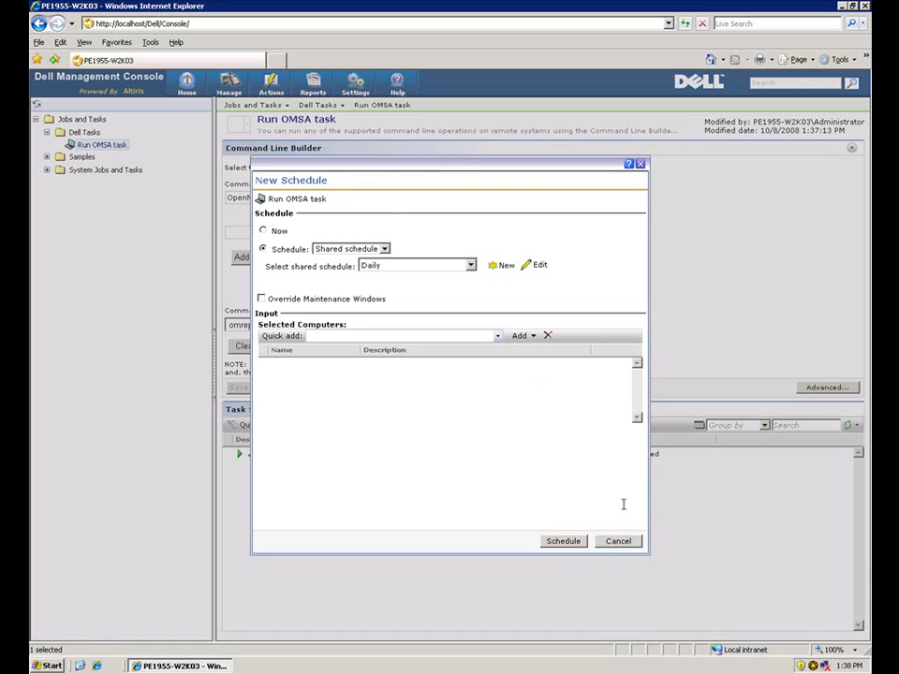
- Add the computers 1655-T6-W2K3 and PE1850-2-W2K3 to the selected computers for the Run OMSA task schedule
left_click(532, 335)
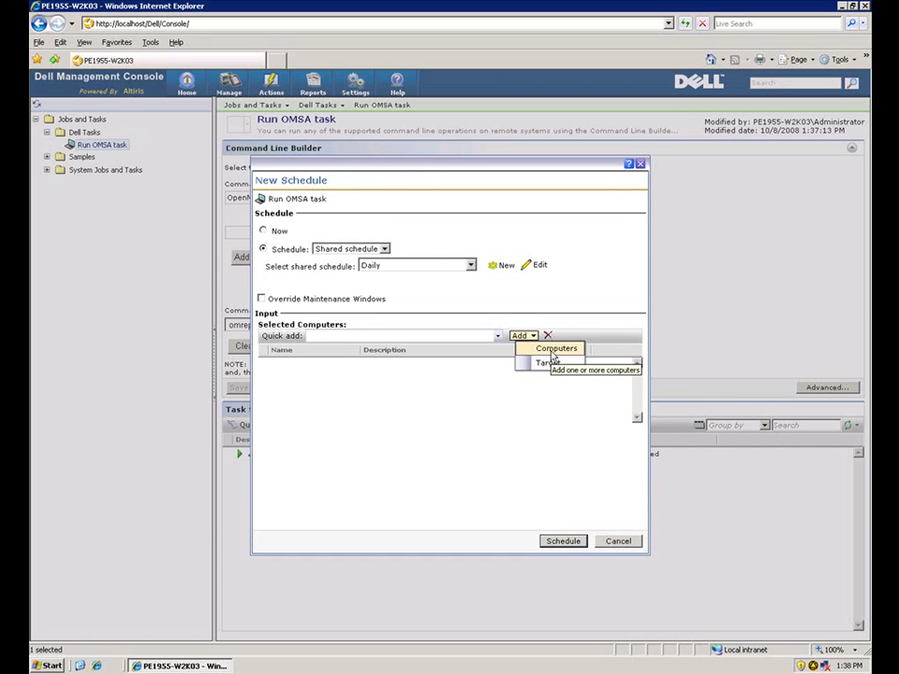
left_click(552, 354)
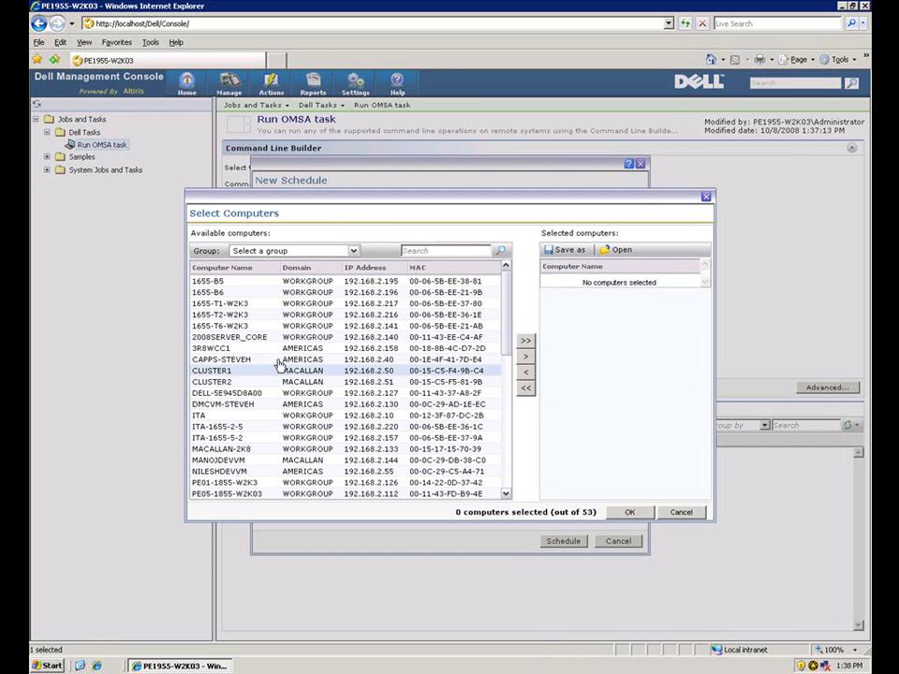
left_click(241, 326)
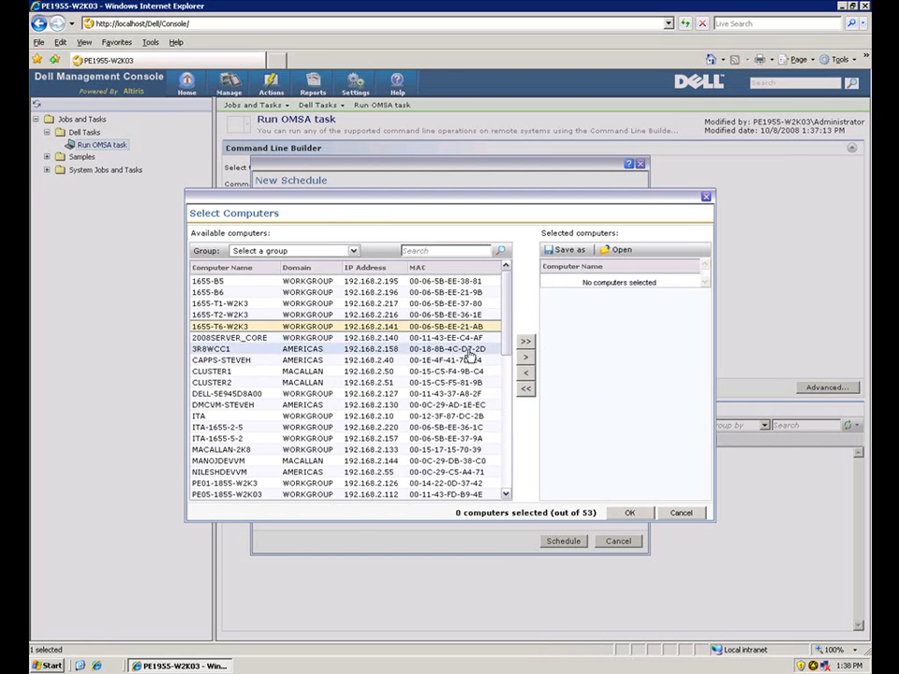
left_click(526, 359)
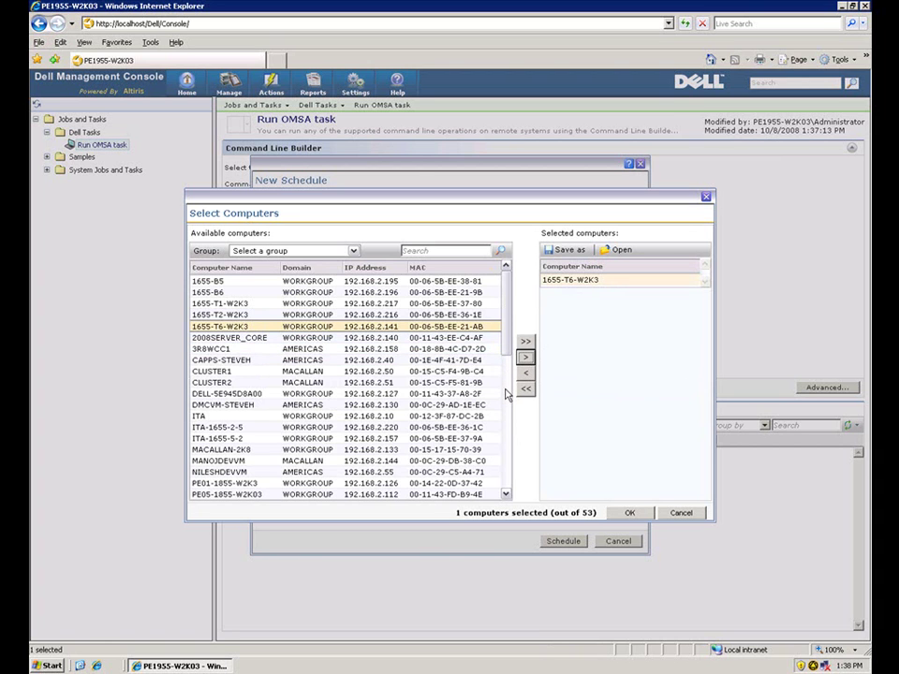
left_click(506, 394)
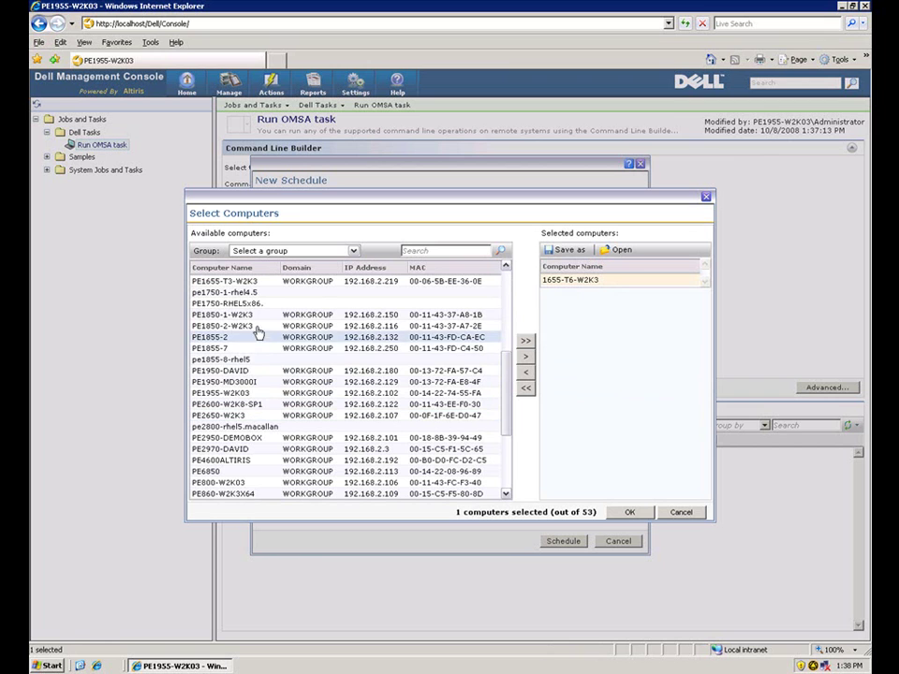
left_click(260, 330)
left_click(524, 358)
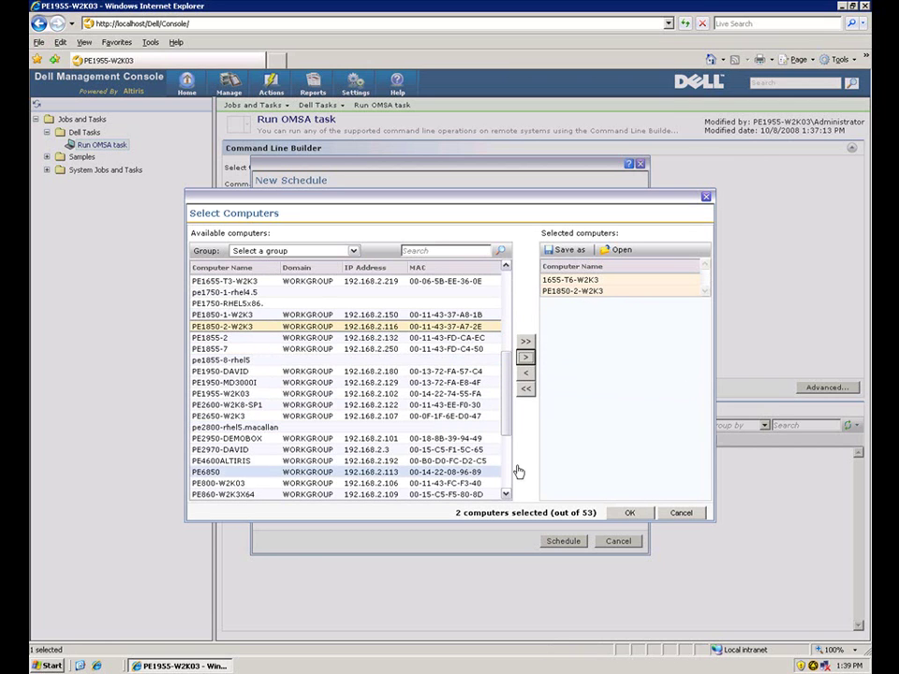
- Add the PE2970 computer and SC1435-W2K8 to the selected computers, and schedule the Run OMSA task to run now
left_click(365, 449)
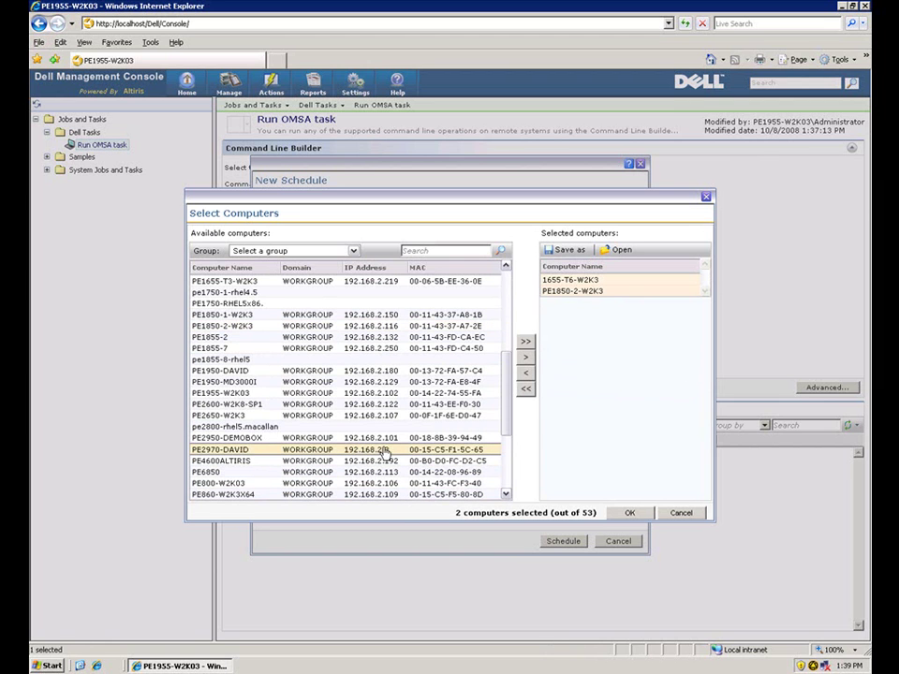
left_click(525, 357)
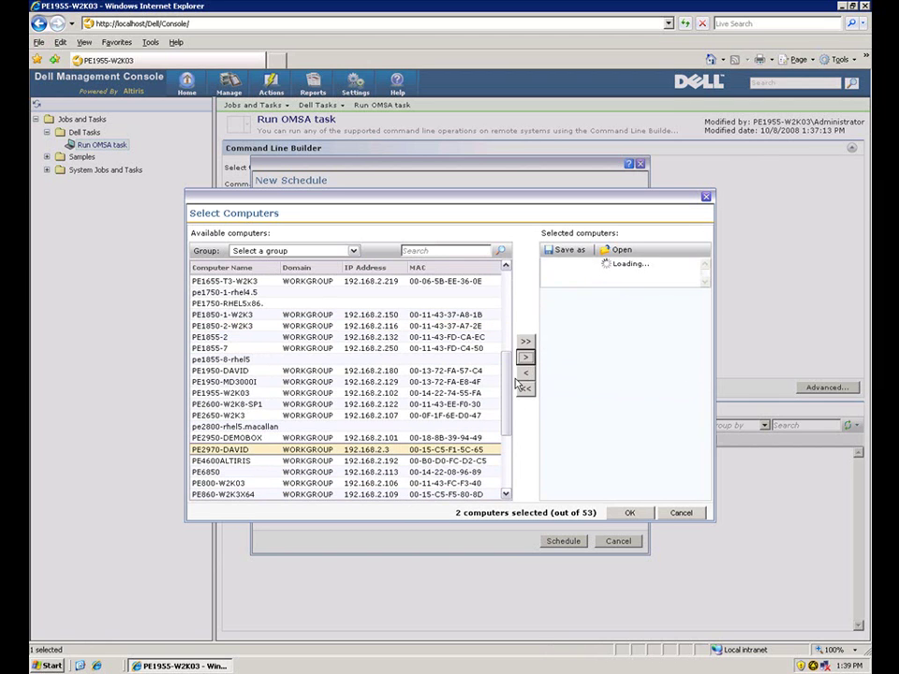
left_click(506, 473)
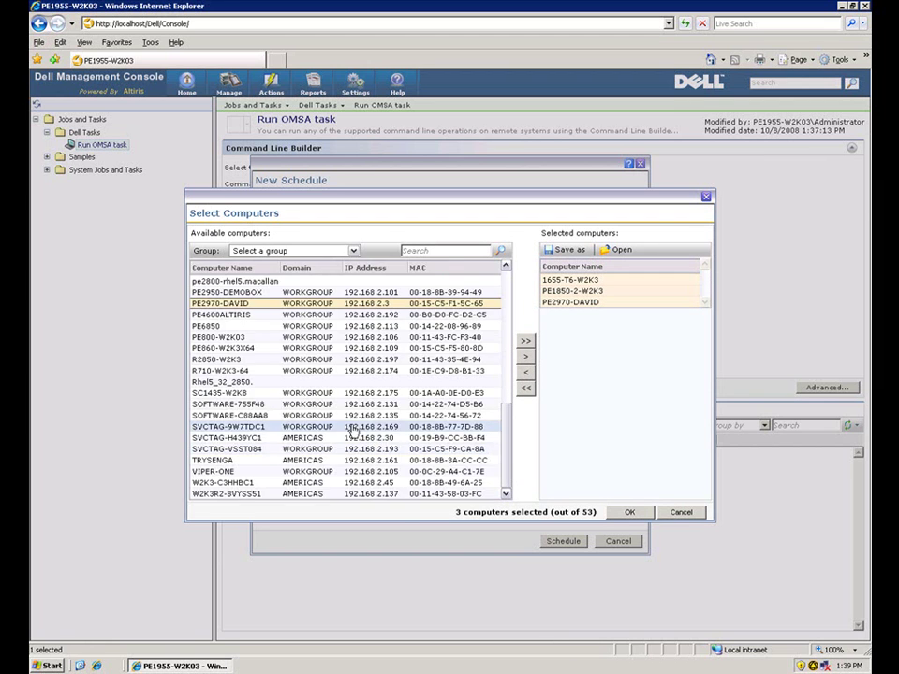
left_click(236, 394)
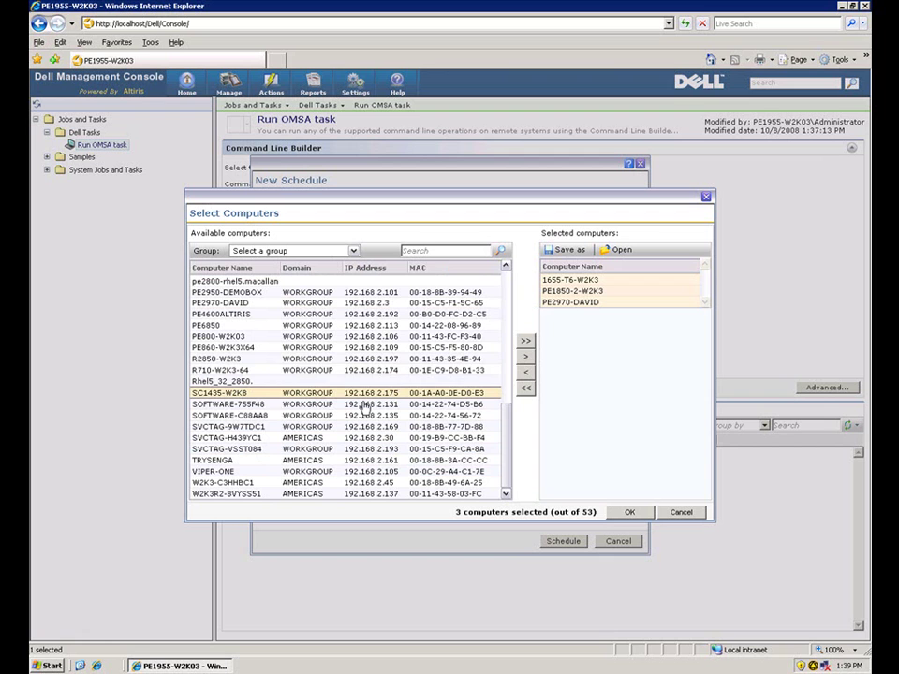
left_click(525, 357)
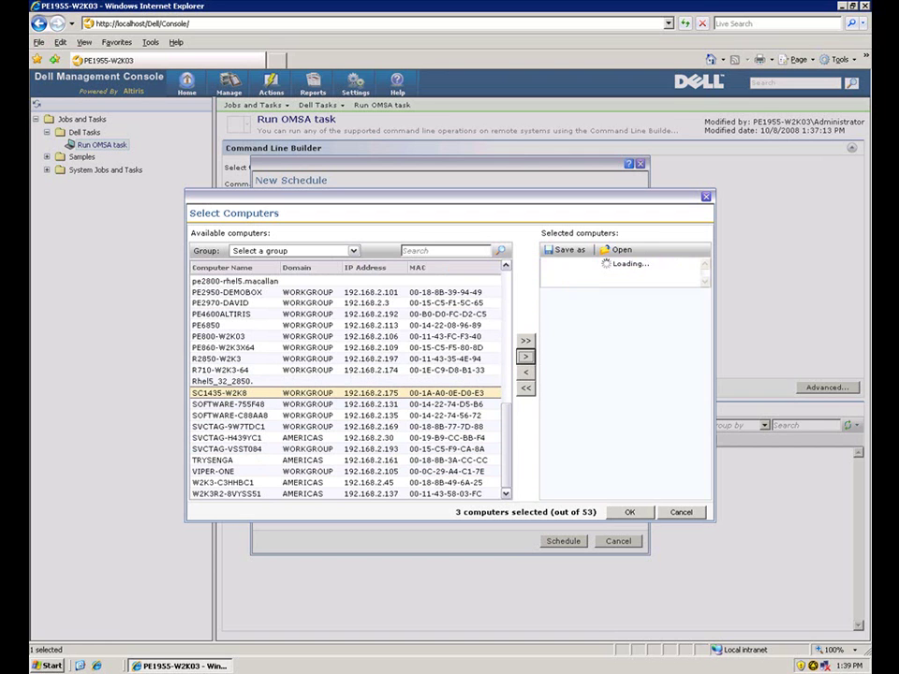
left_click(631, 513)
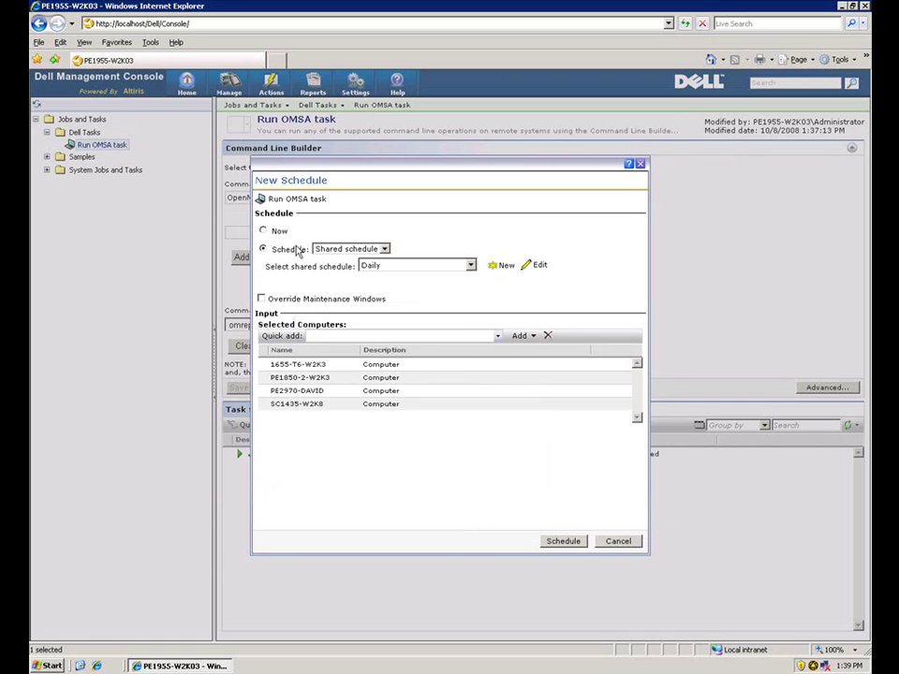
left_click(263, 231)
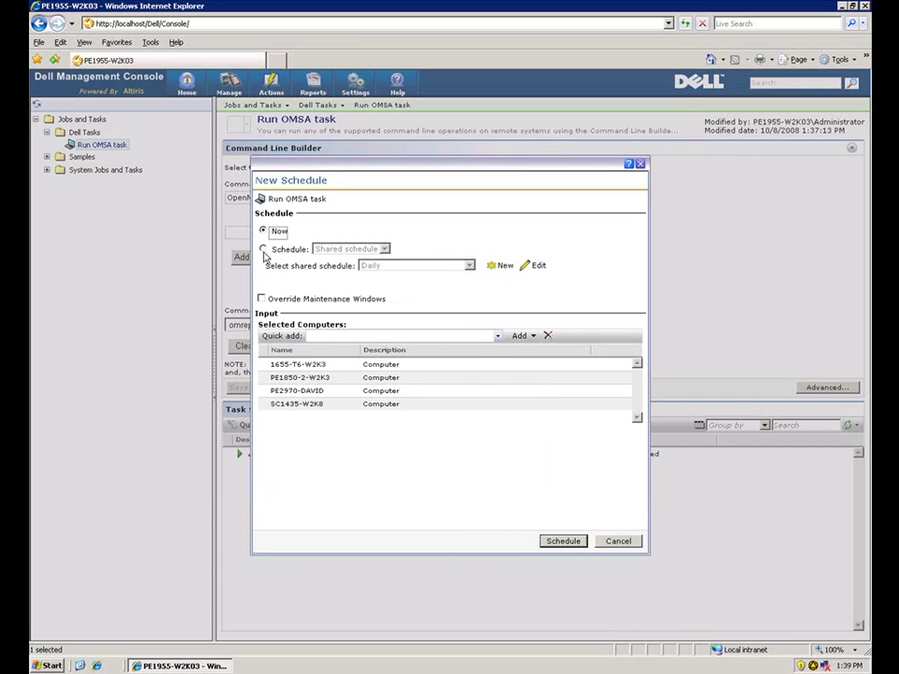
left_click(565, 541)
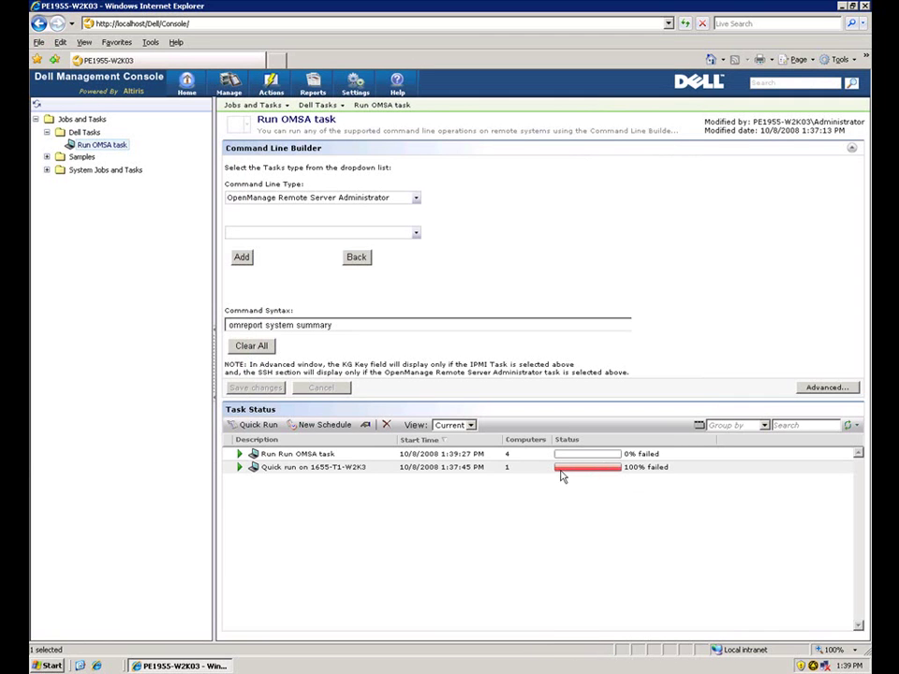
- Examine the task instance details of the quick run on 1655-T1-W2K3, including its standard error, and close them
double_click(514, 471)
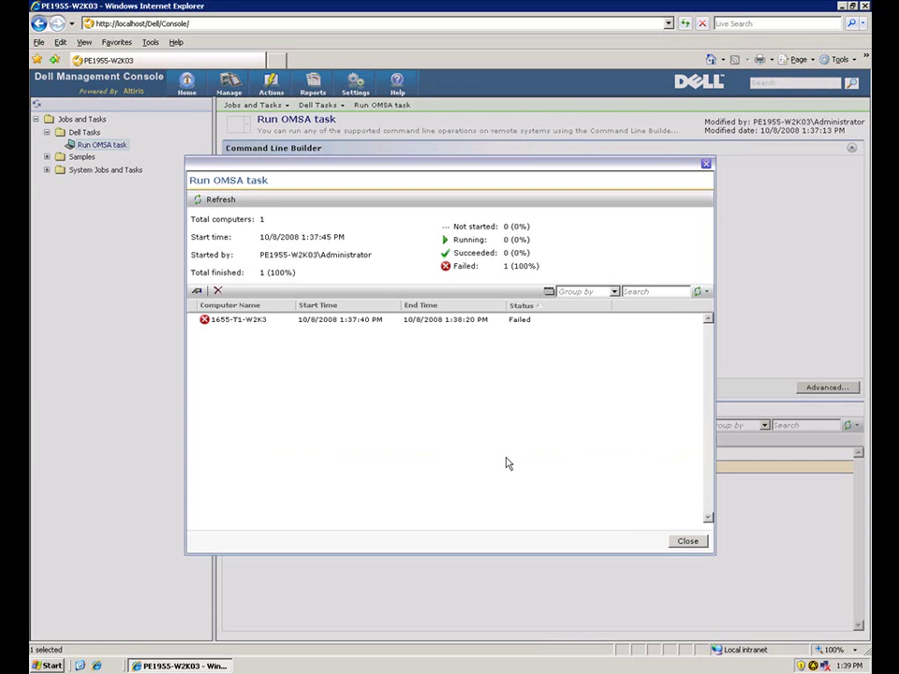
double_click(476, 322)
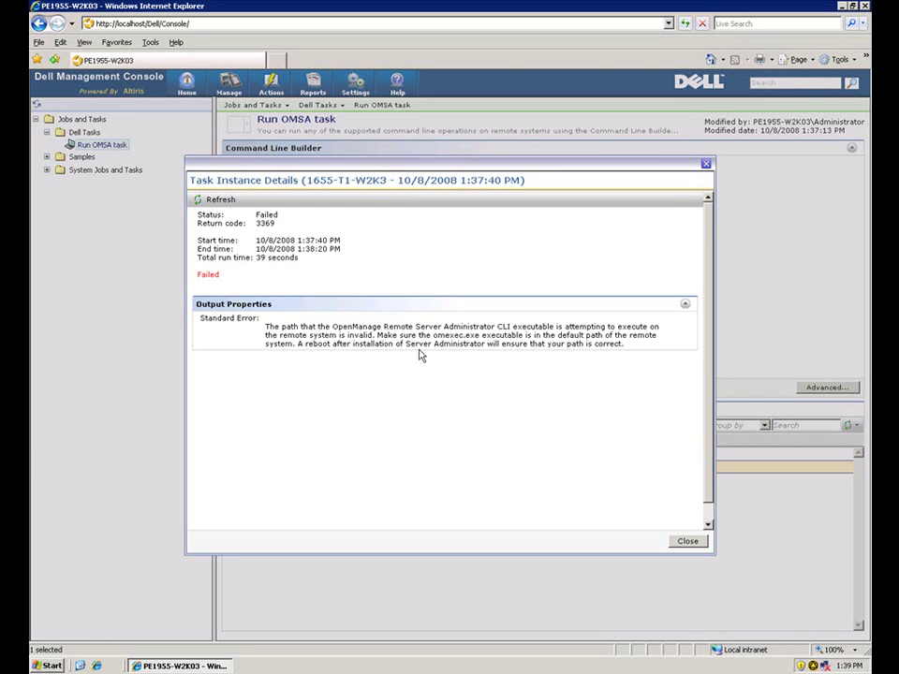
left_click(689, 543)
left_click(688, 543)
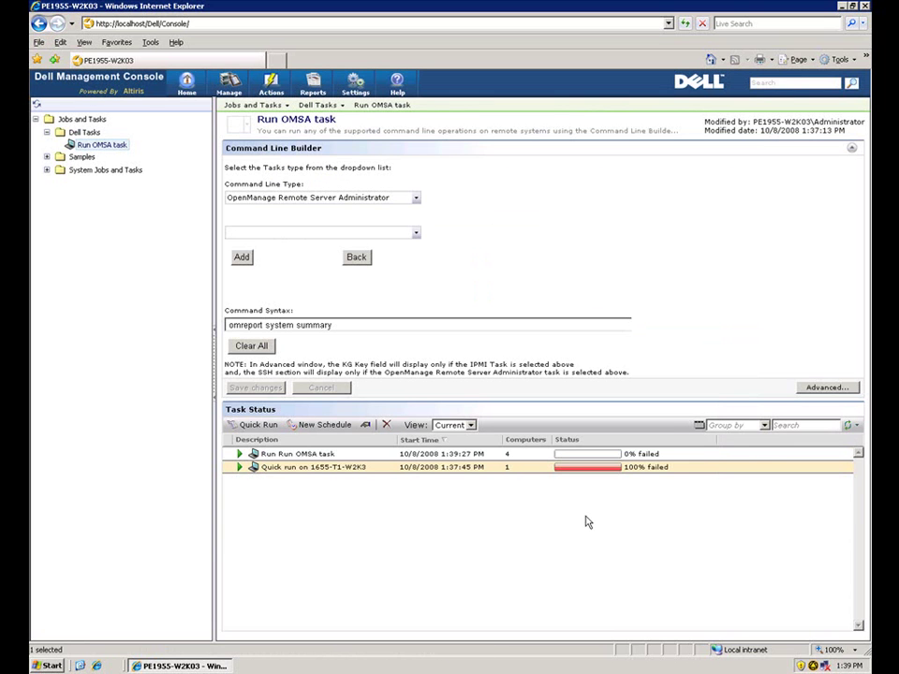
- Refresh the task status and examine the SC1435-W2K8 and 1655-T6-W2K3 instance details of the scheduled Run OMSA task run
left_click(847, 426)
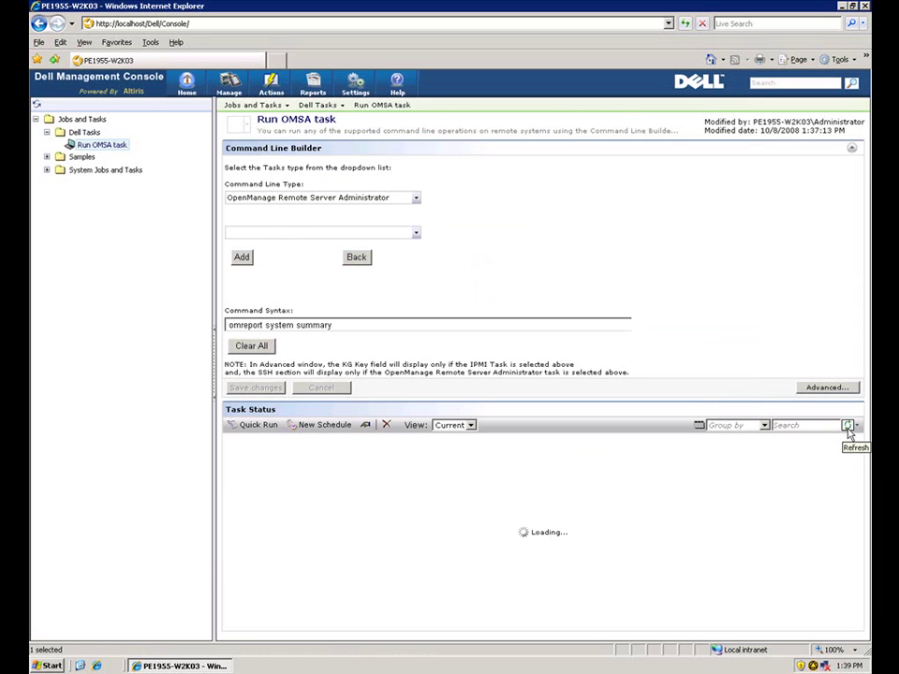
left_click(856, 426)
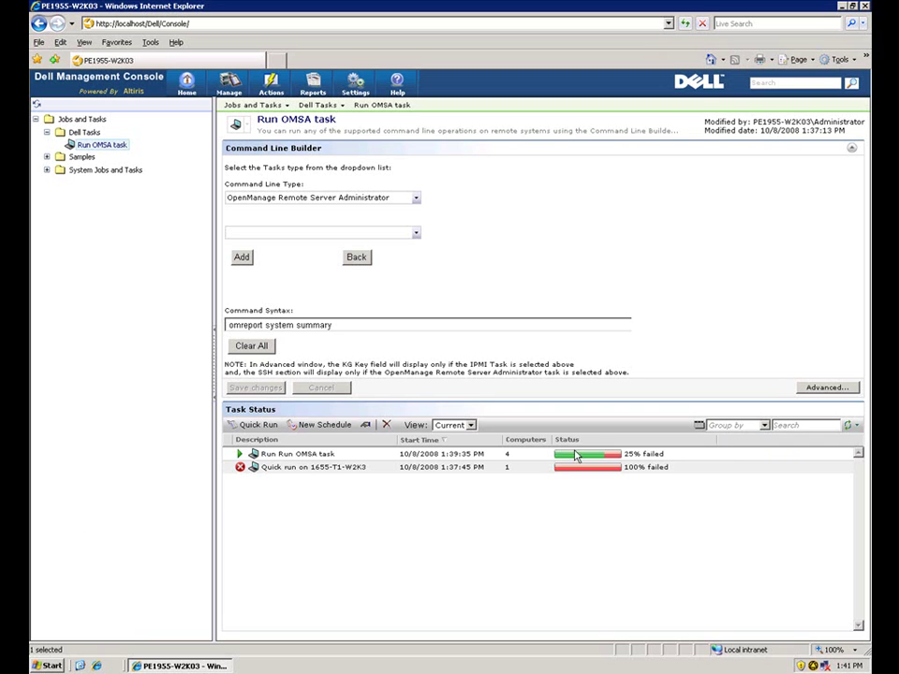
double_click(488, 459)
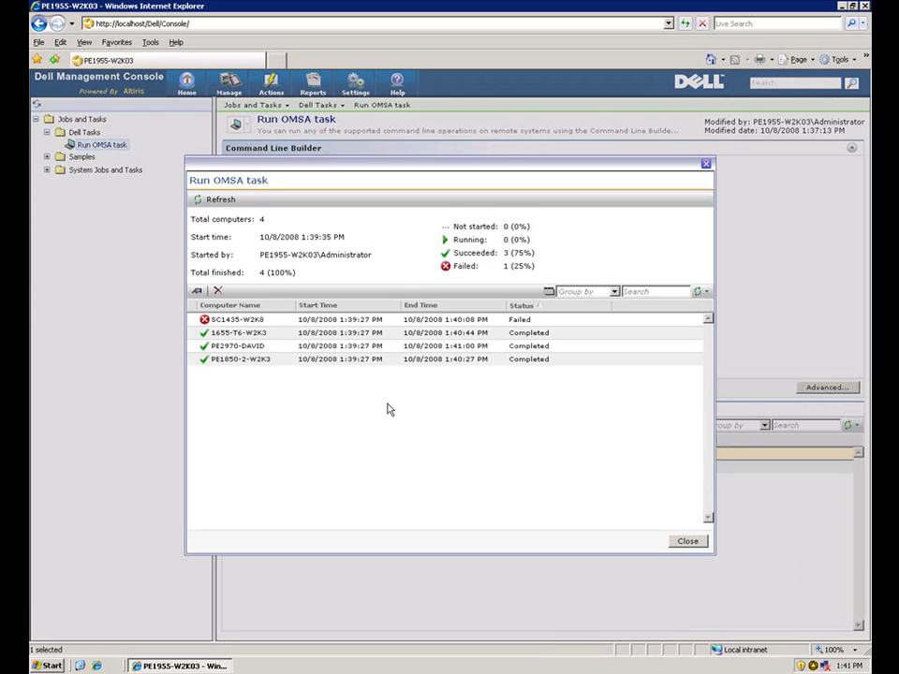
double_click(262, 322)
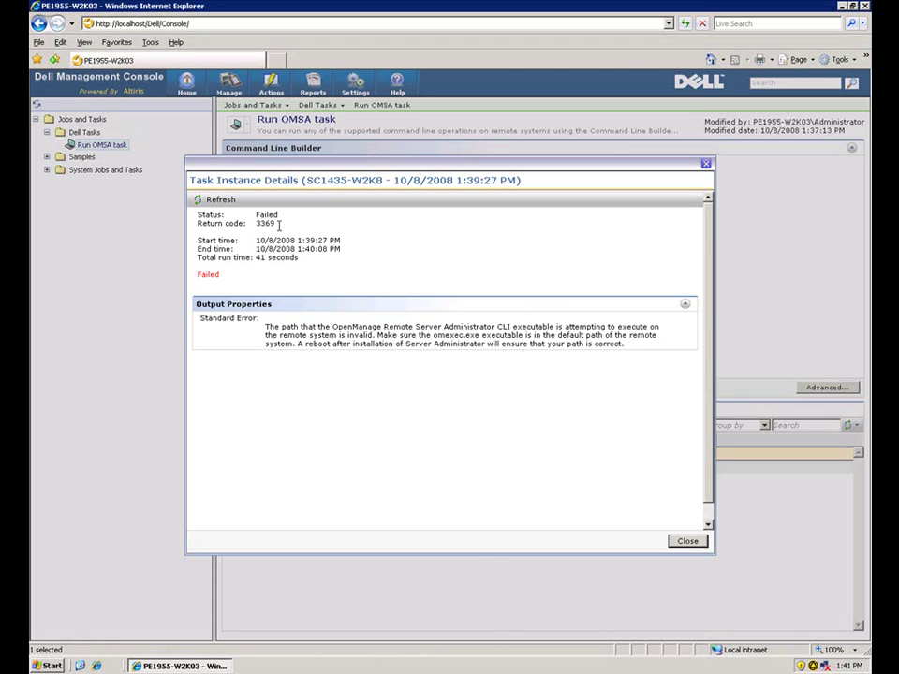
left_click(689, 541)
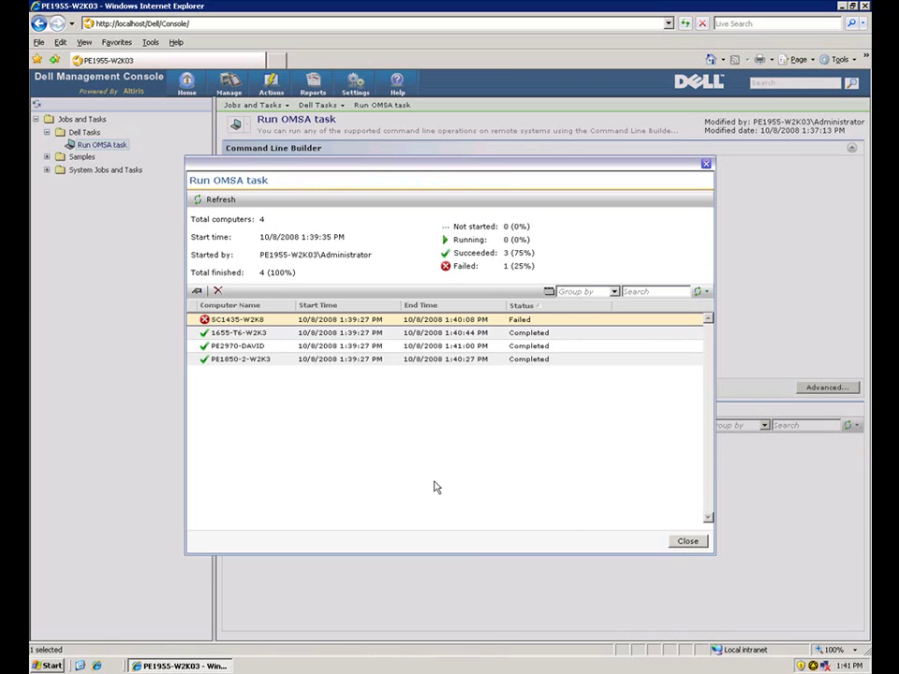
double_click(339, 337)
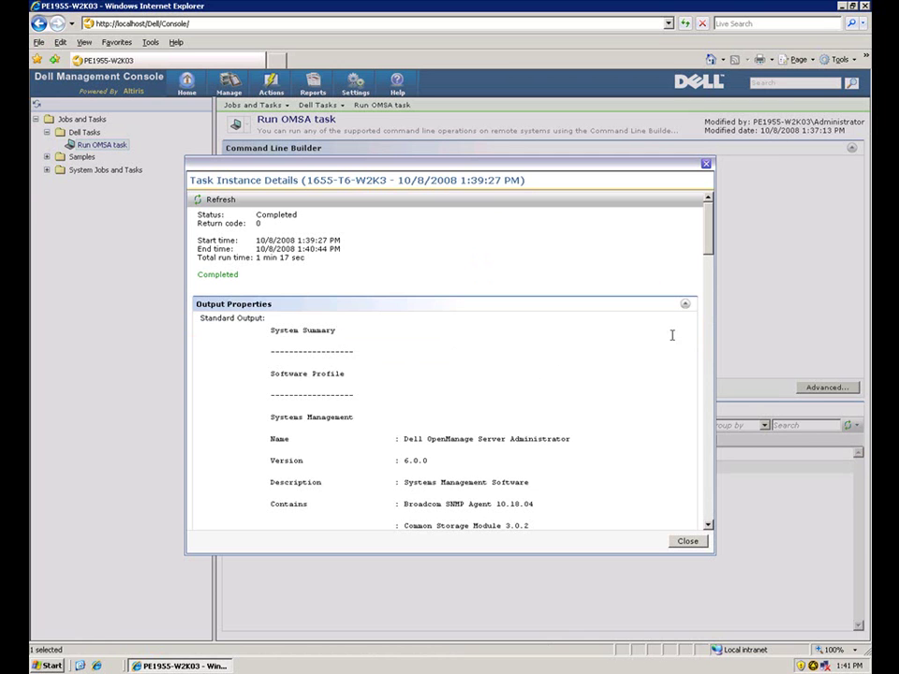
left_click_drag(706, 245, 707, 525)
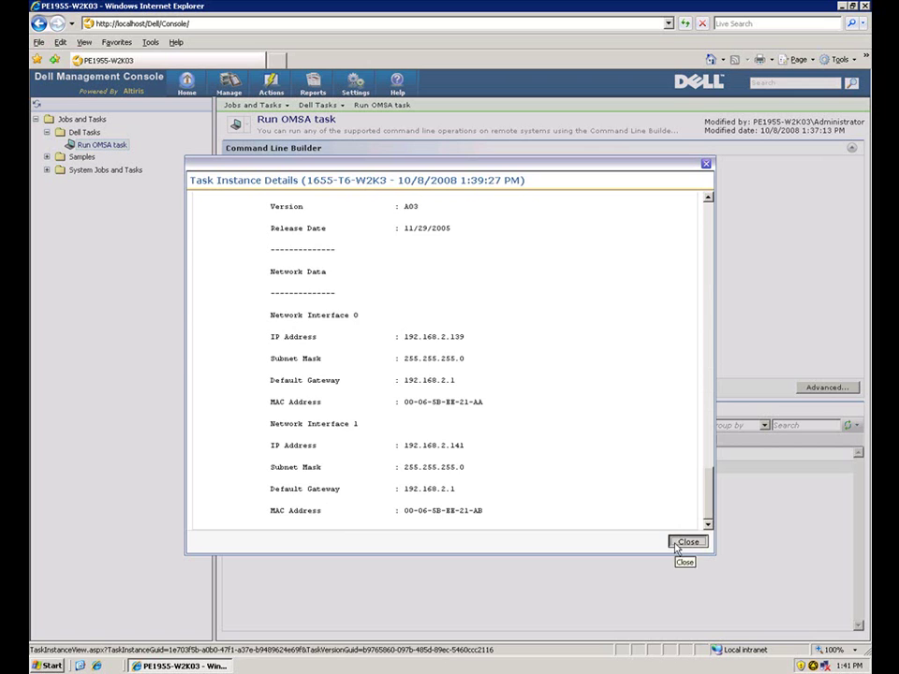
- Examine the PE1850-2-W2K3 instance details of the scheduled Run OMSA task run through to the end, and close the run results
left_click(682, 543)
double_click(441, 360)
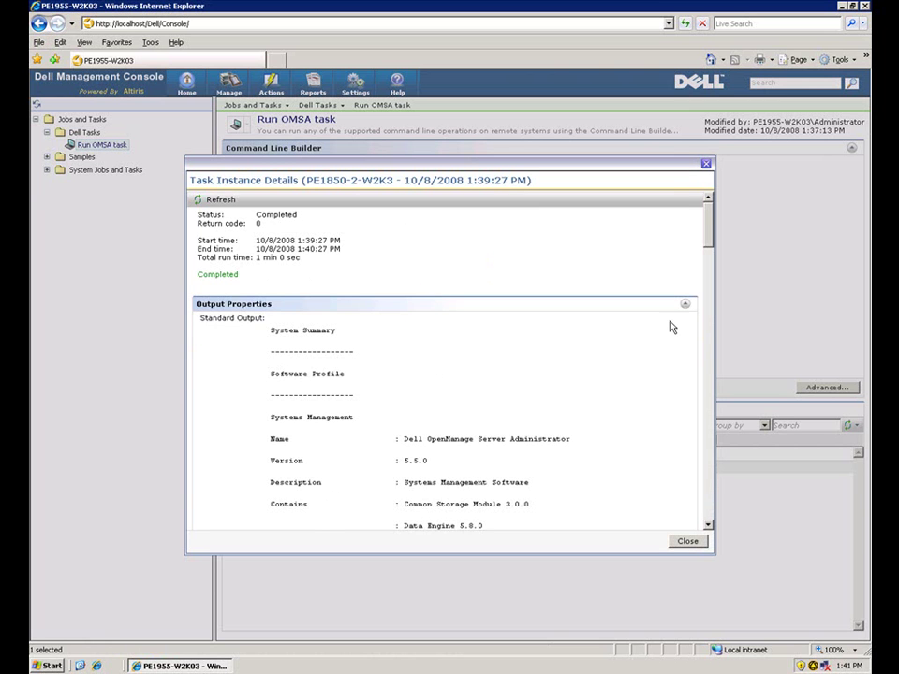
left_click_drag(707, 250, 709, 519)
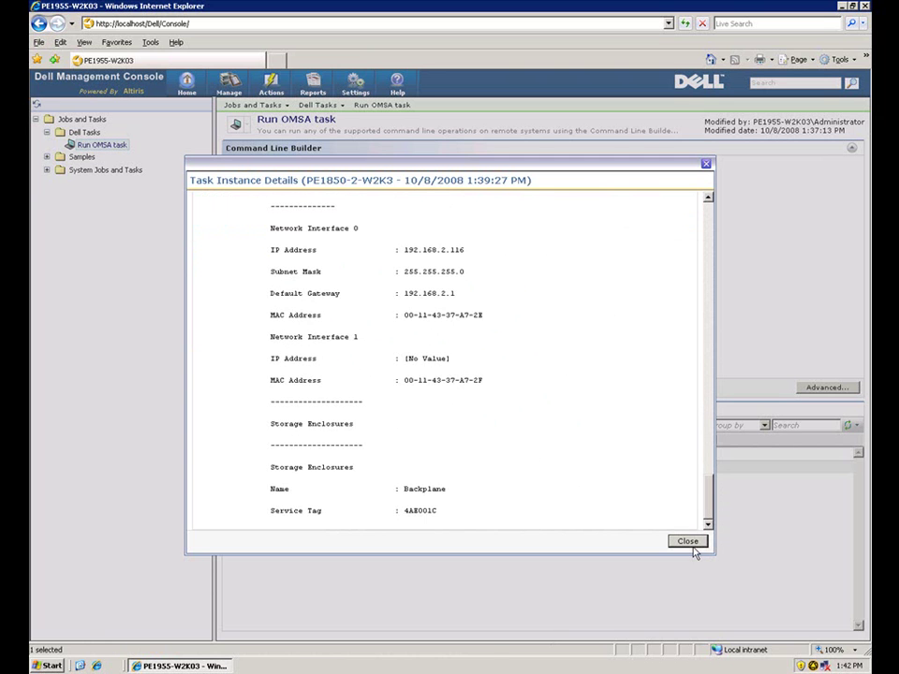
left_click(688, 542)
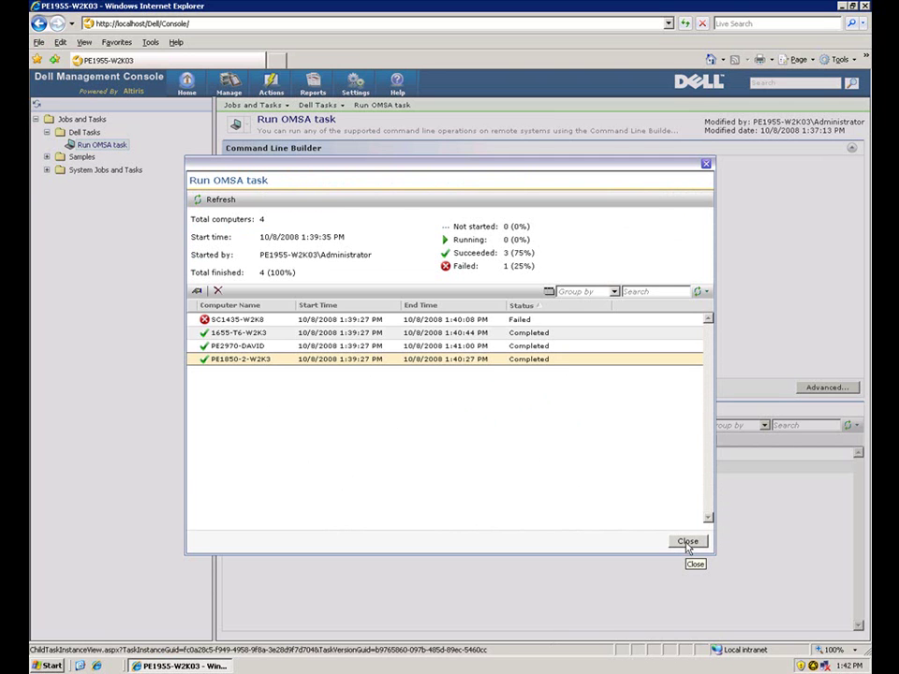
left_click(688, 541)
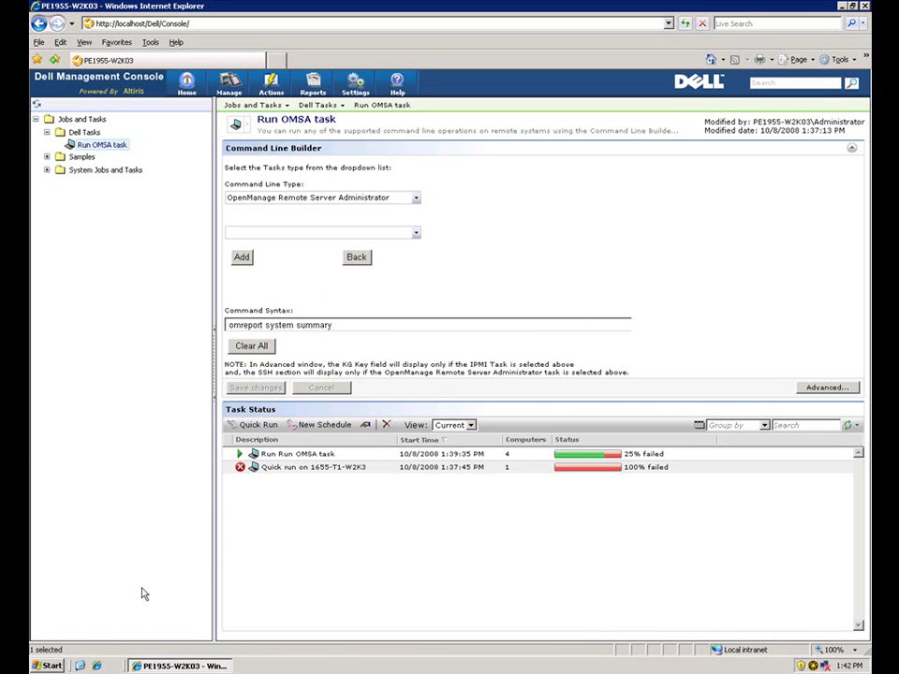
- Open the test.txt log file from the C:\Logs folder in Windows Explorer and maximize it
right_click(47, 666)
left_click(80, 611)
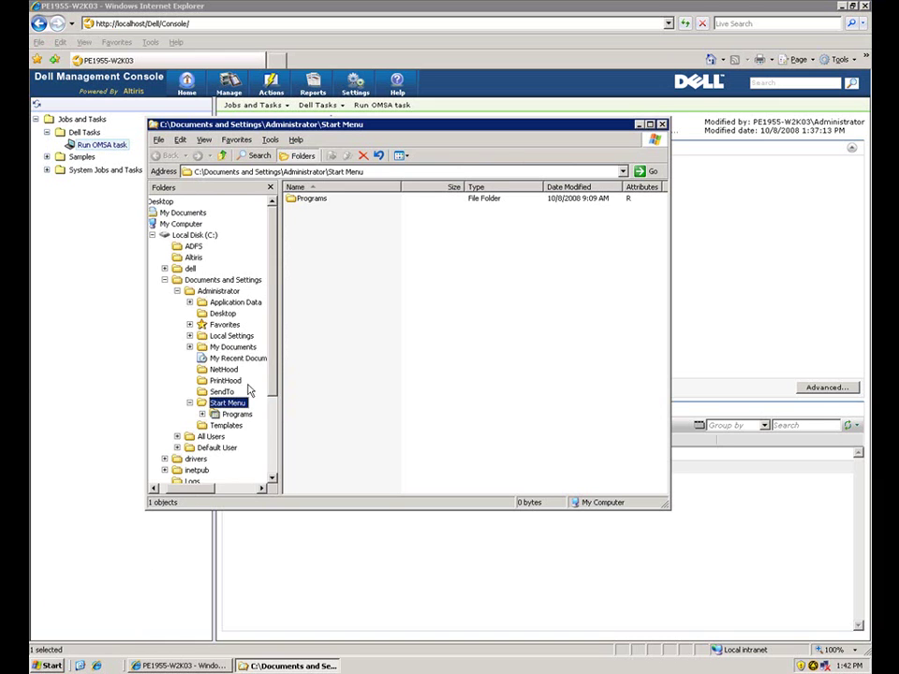
left_click(164, 279)
left_click(193, 313)
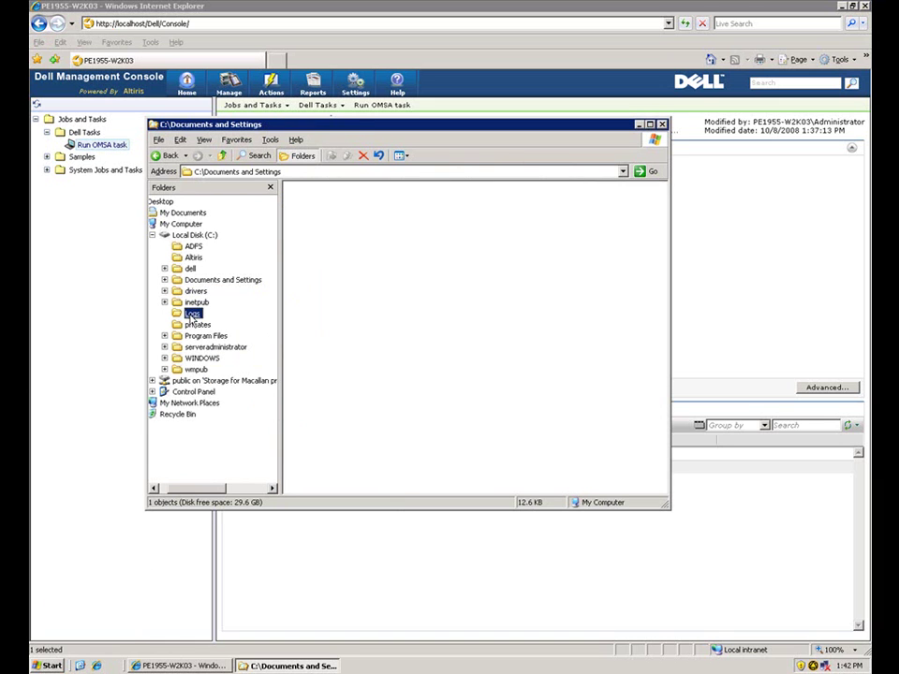
double_click(312, 198)
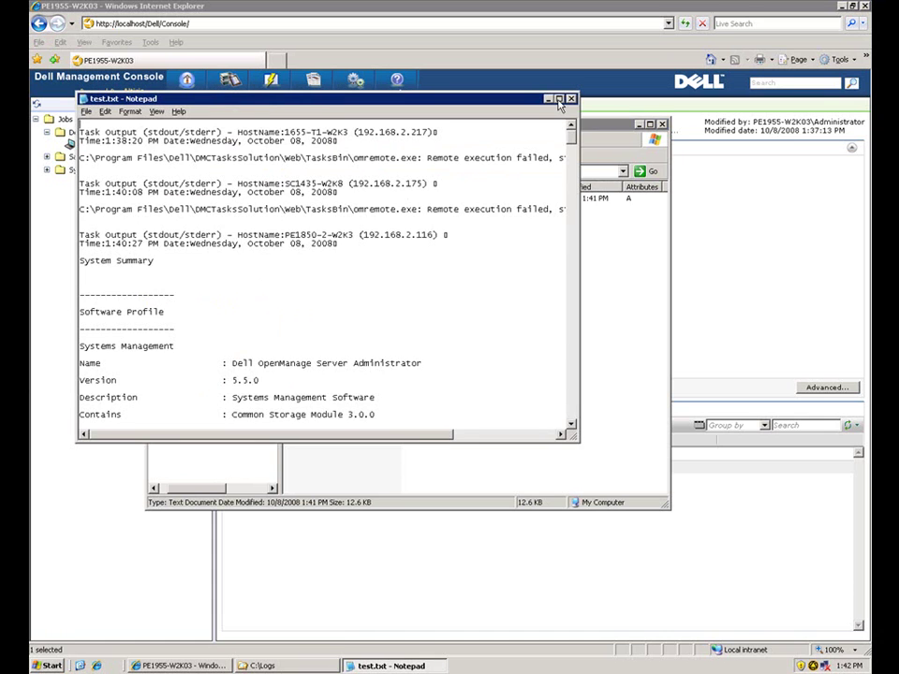
left_click(557, 98)
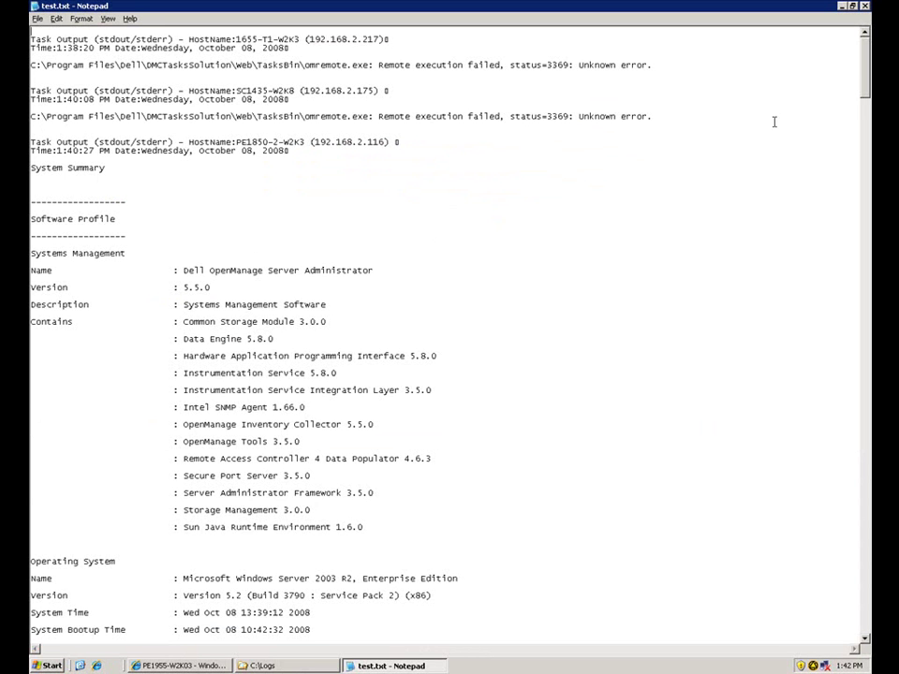
- Examine the host names, IP addresses and dates of the task output entries in test.txt, and close the file and its folder
left_click_drag(869, 68, 857, 40)
left_click_drag(109, 40, 312, 40)
left_click(210, 90)
left_click_drag(210, 91, 317, 90)
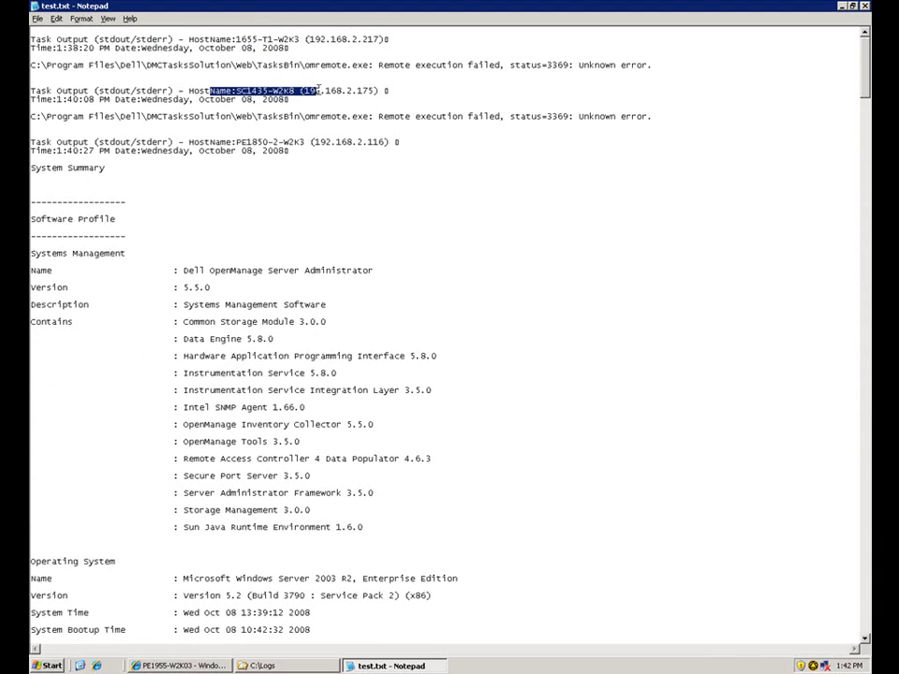
left_click_drag(221, 142, 357, 142)
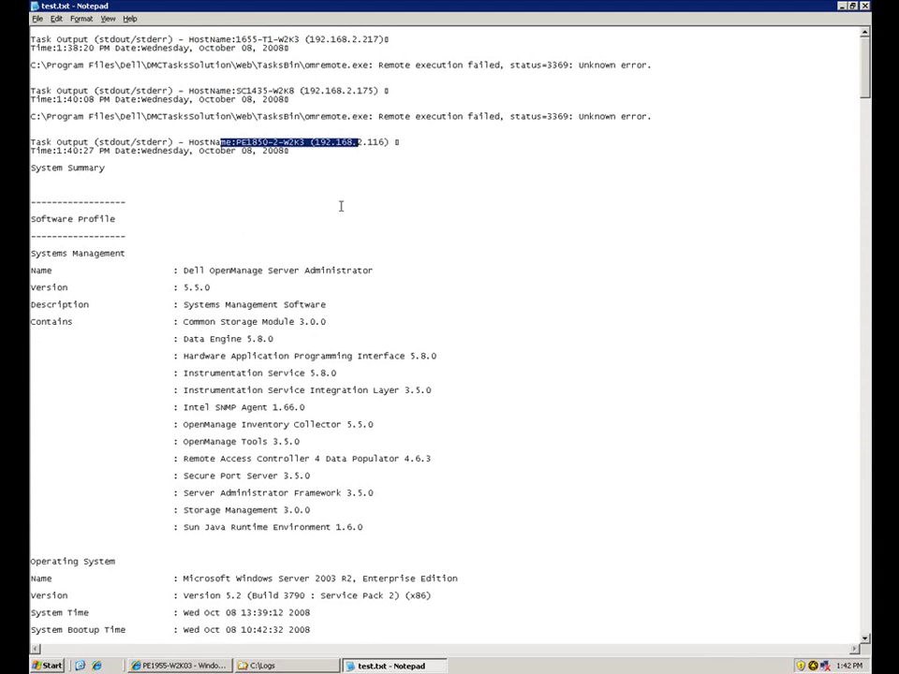
left_click_drag(183, 155, 185, 159)
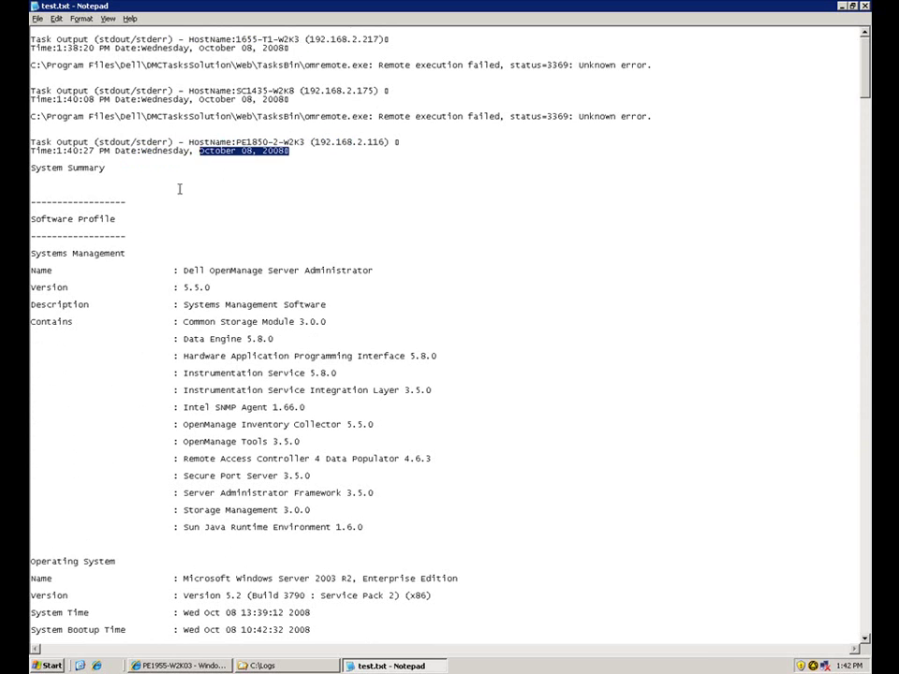
left_click(37, 19)
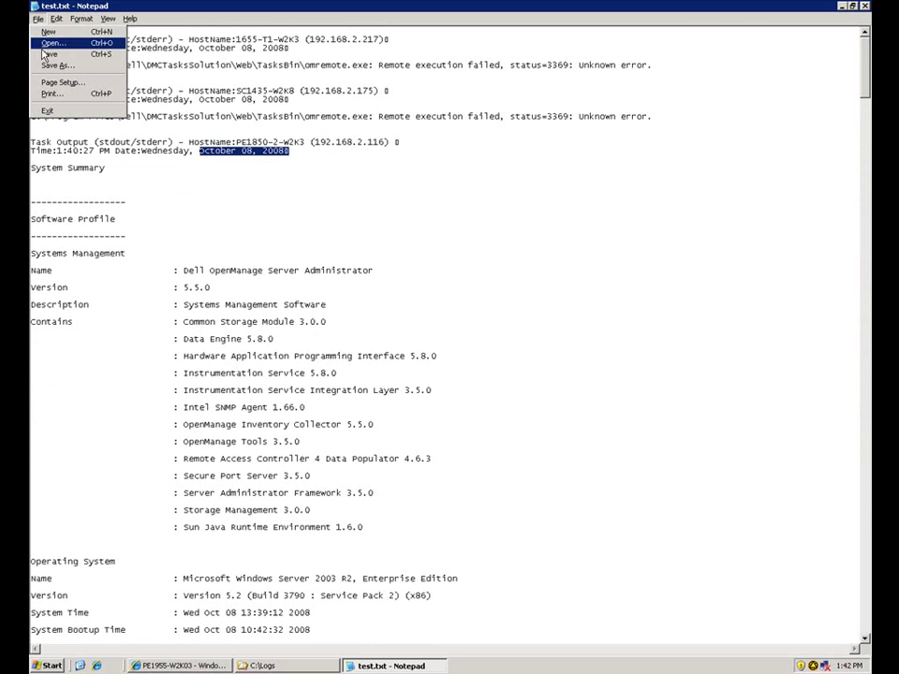
left_click(60, 114)
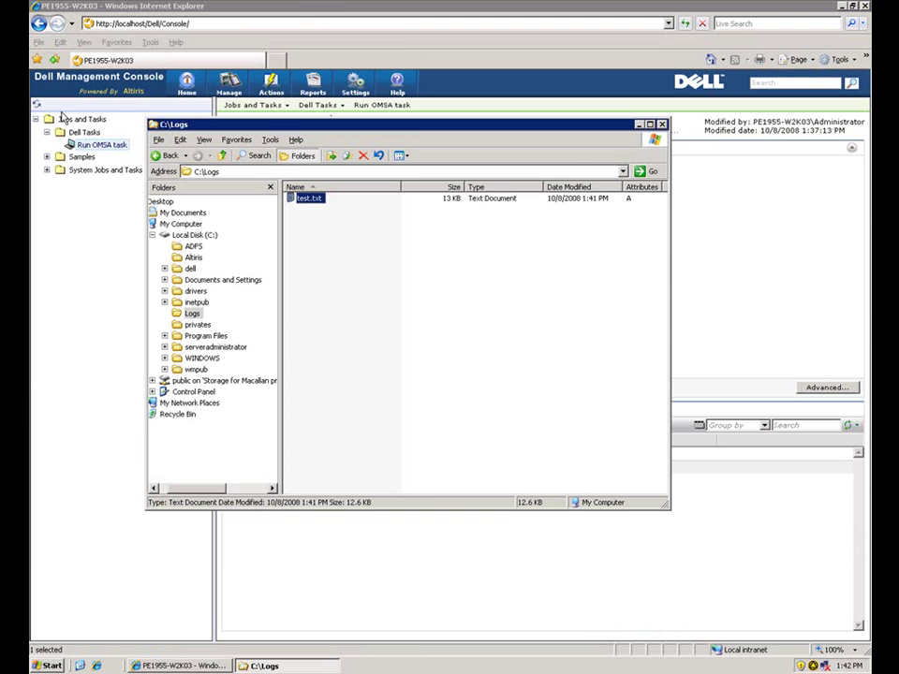
left_click(662, 125)
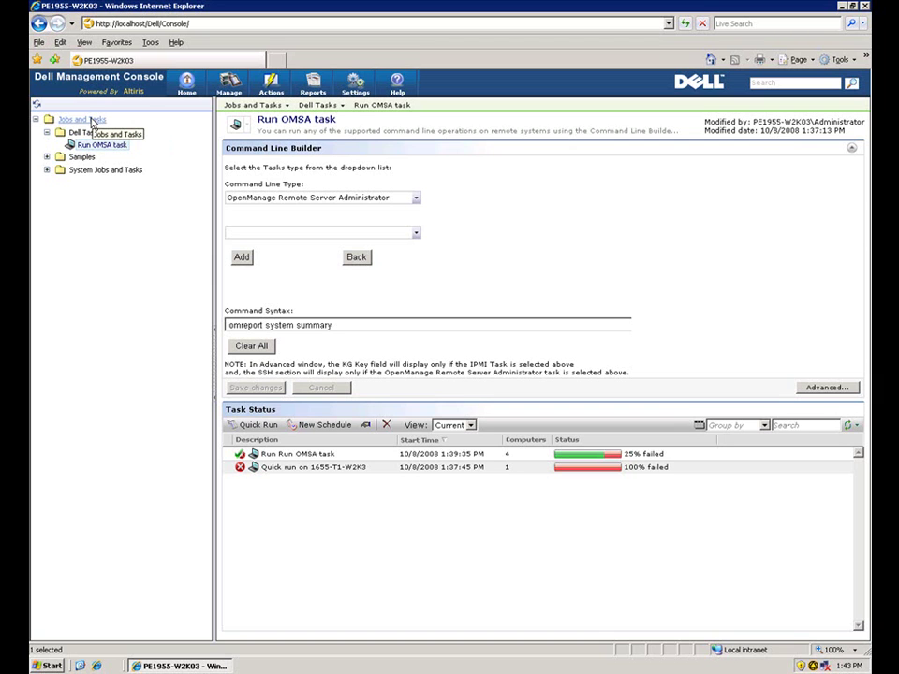
- Start a new task under Jobs and Tasks, choose the Update CMC Firmware type and select only the Integrated KVM module
right_click(92, 121)
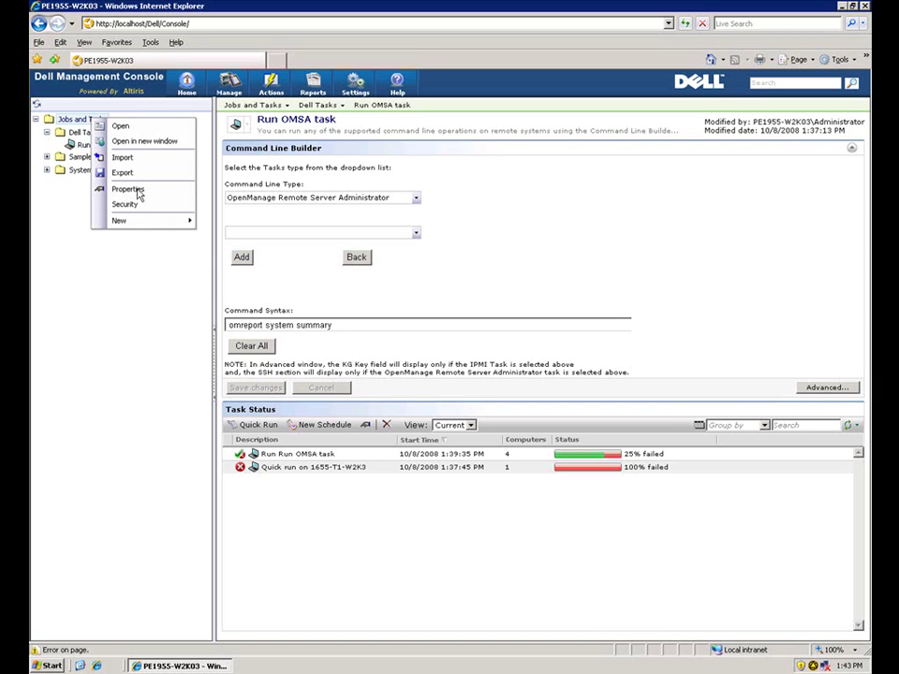
mouse_move(146, 224)
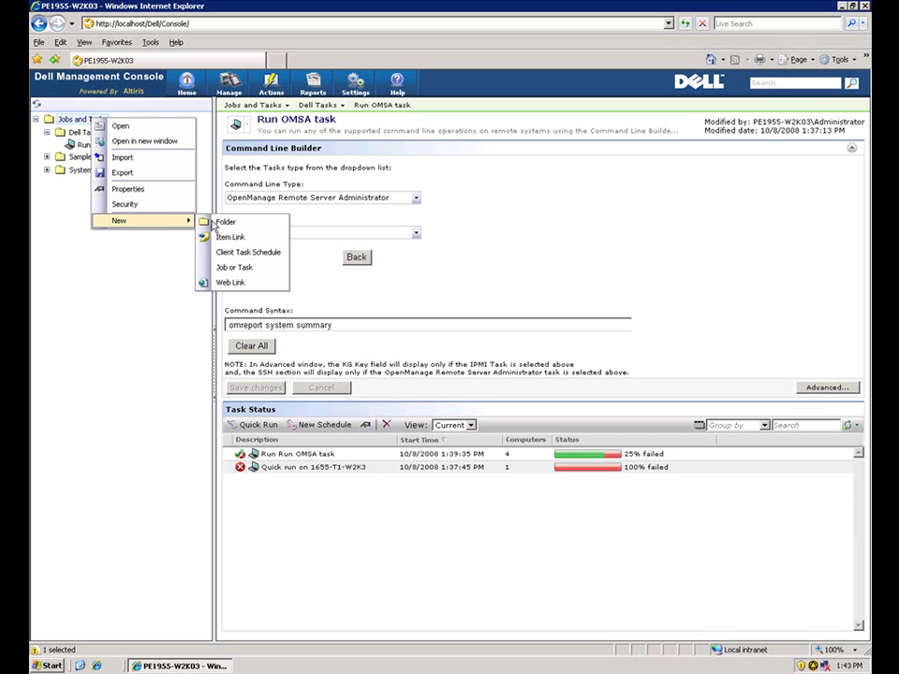
left_click(234, 269)
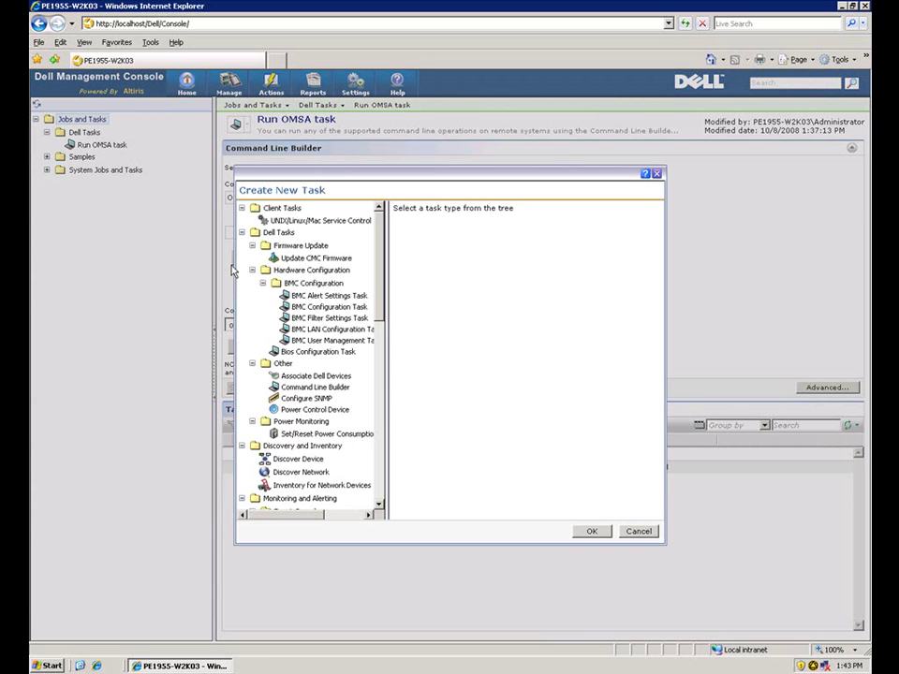
left_click(312, 258)
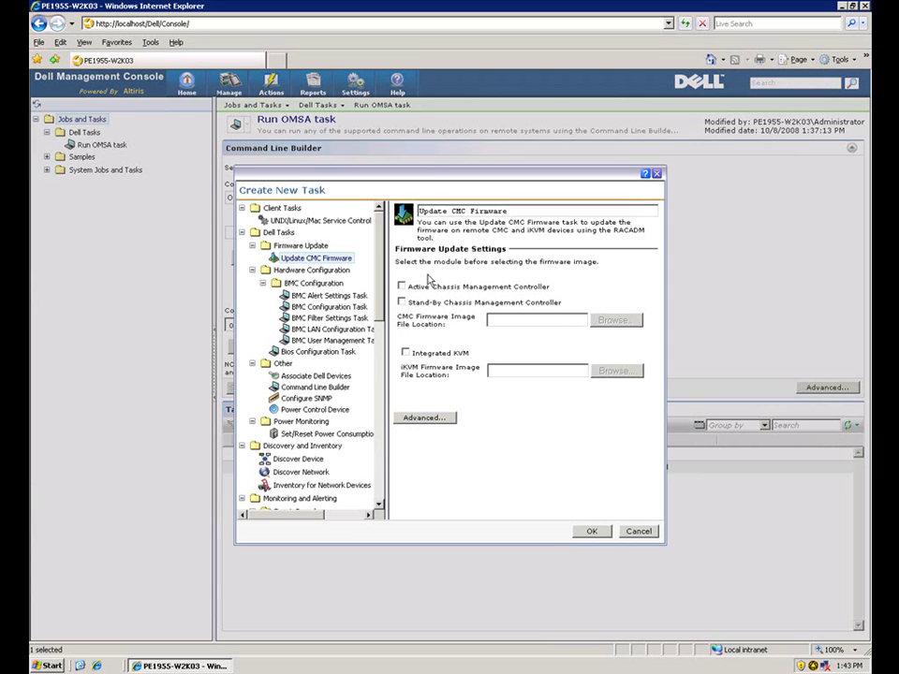
left_click(403, 288)
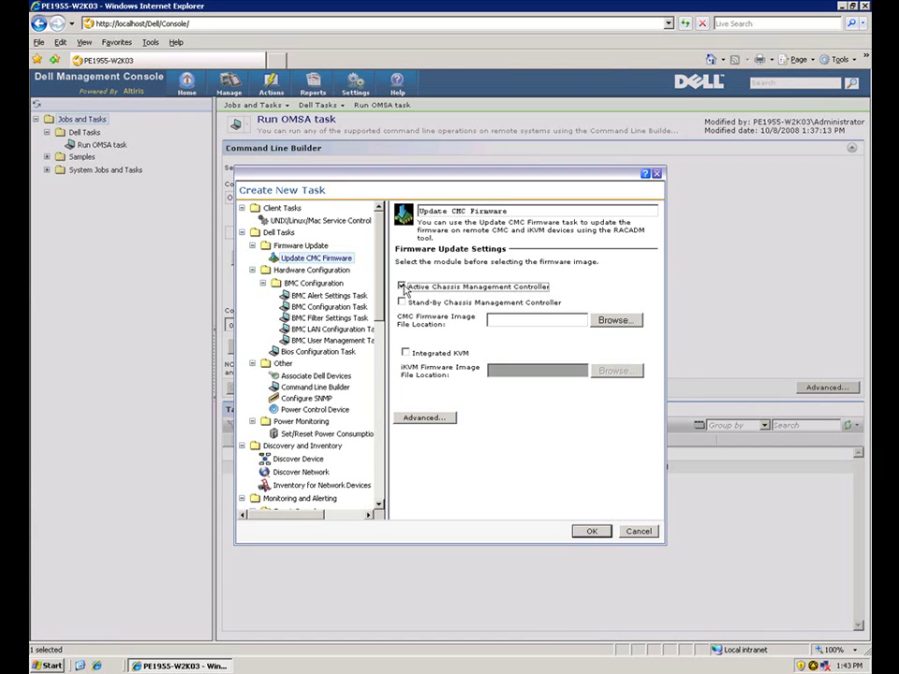
left_click(403, 287)
left_click(402, 302)
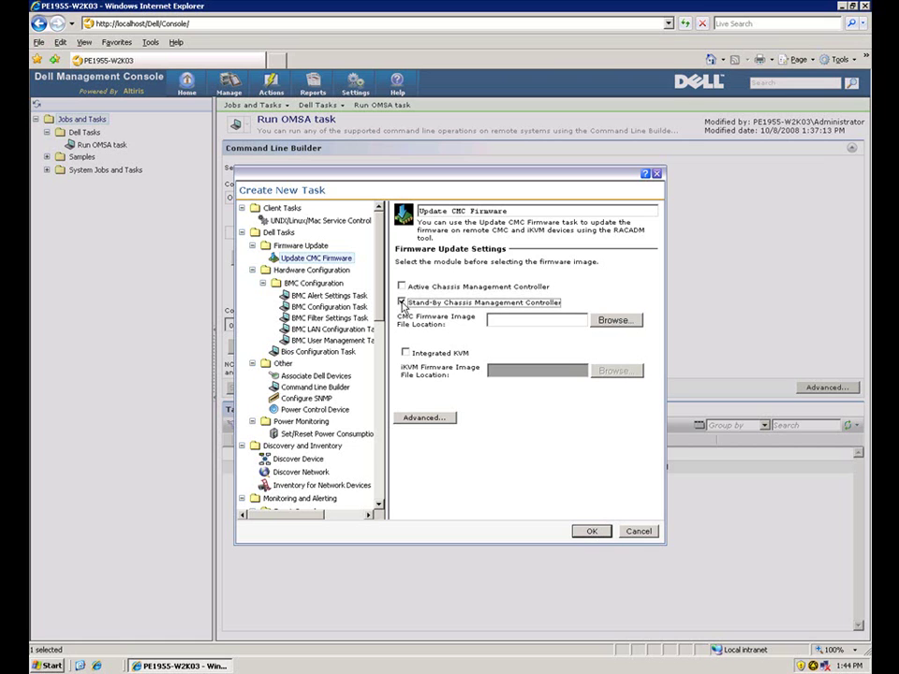
left_click(402, 302)
left_click(406, 353)
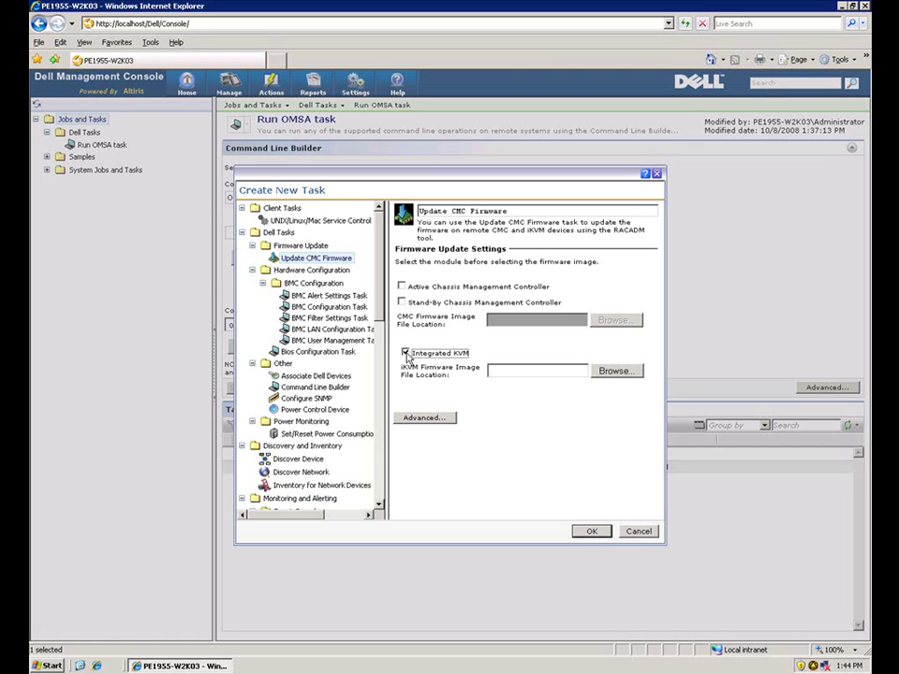
- Set the iKVM firmware image file to DMC_DMCInventory_7_0_1245_x86.msi from Local Disk (C:)
left_click(616, 371)
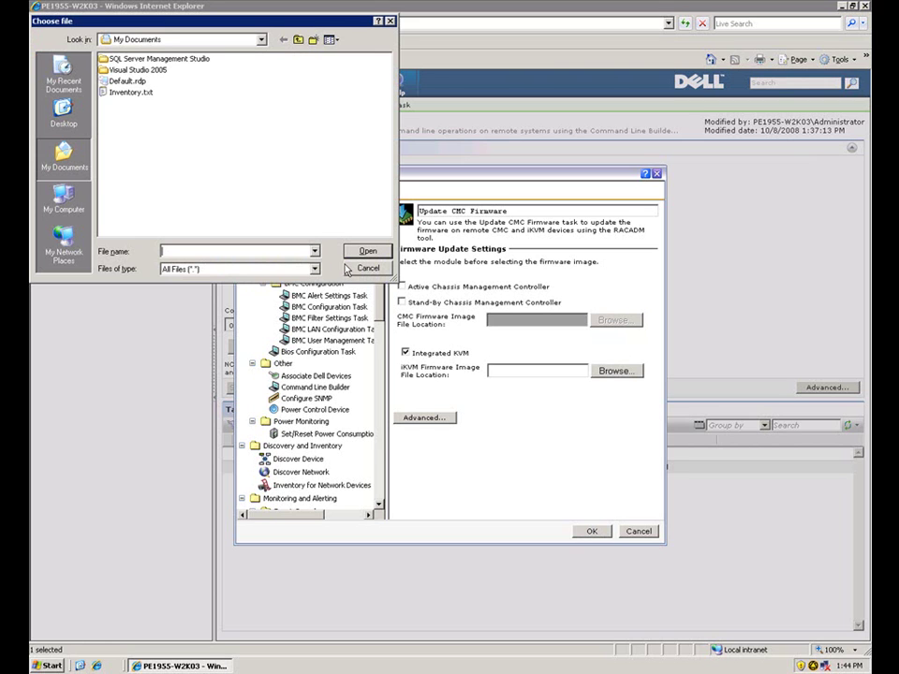
left_click(136, 93)
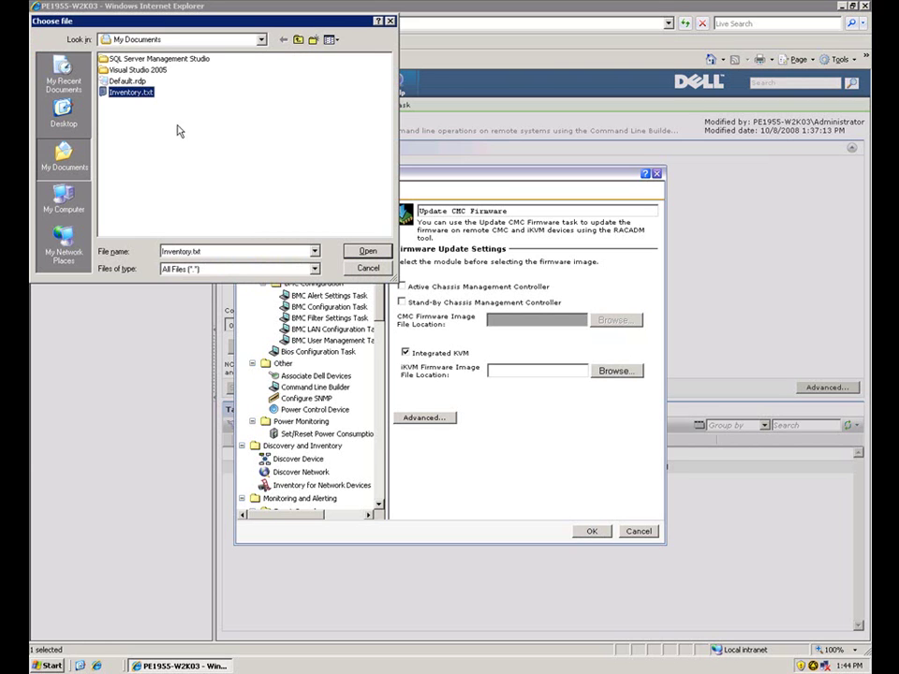
left_click(63, 197)
double_click(105, 57)
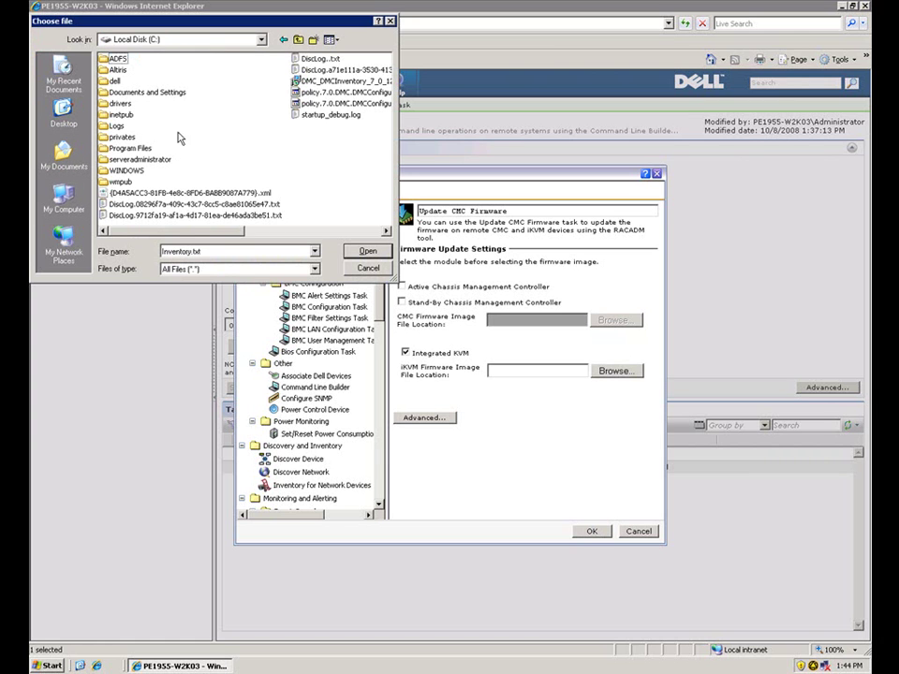
left_click(324, 82)
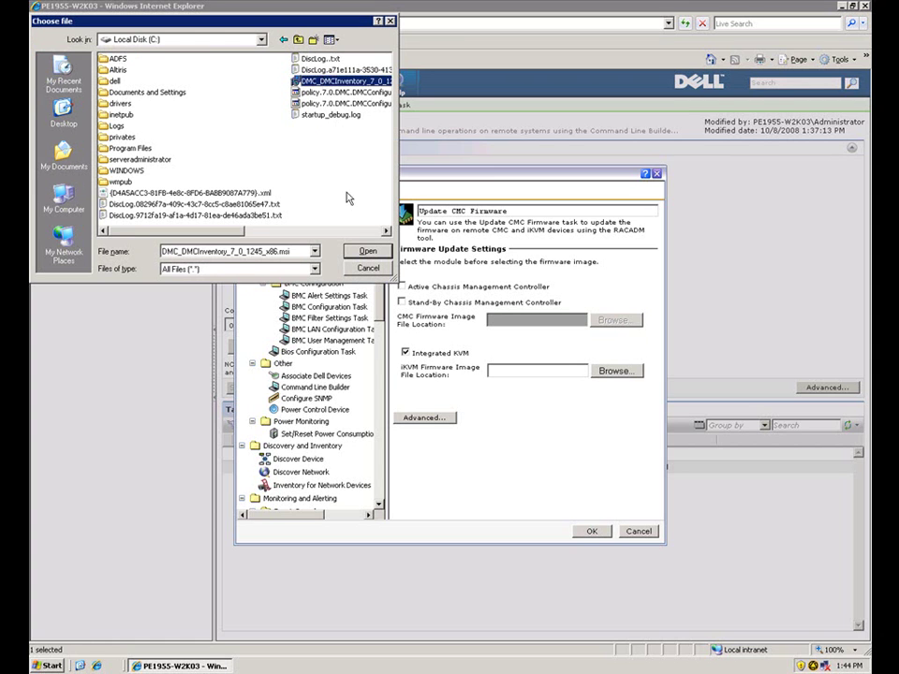
left_click(352, 251)
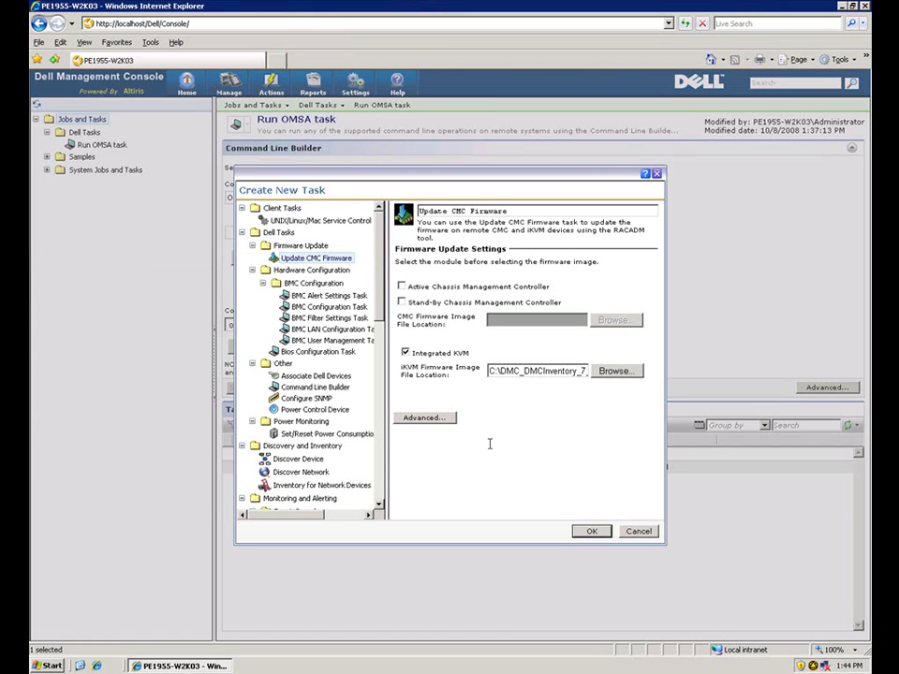
- Switch the new task to Associate Dell Devices and examine its options for applying the connection profile to target devices
left_click(327, 376)
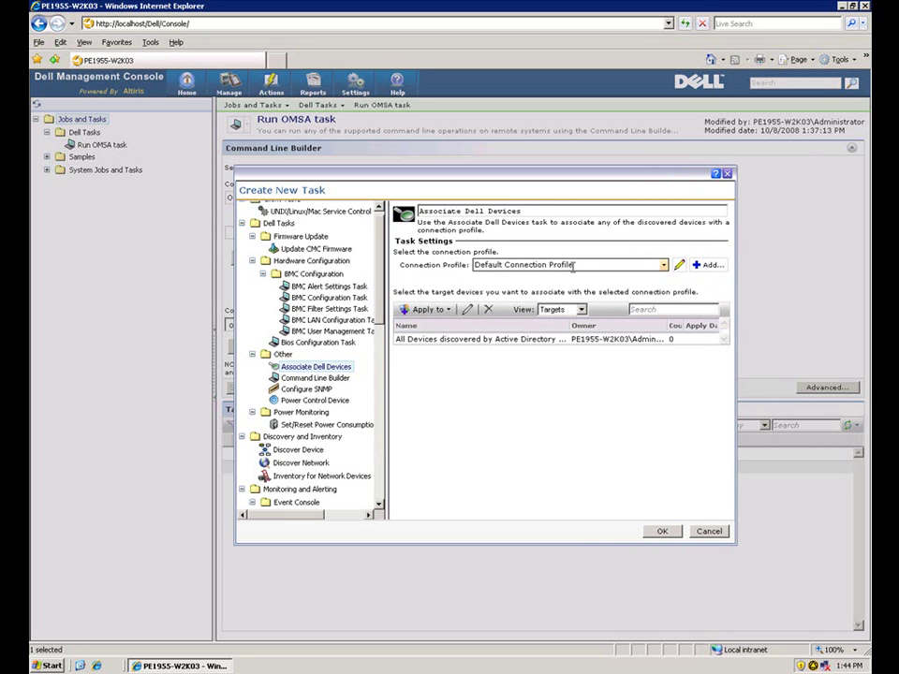
left_click(450, 310)
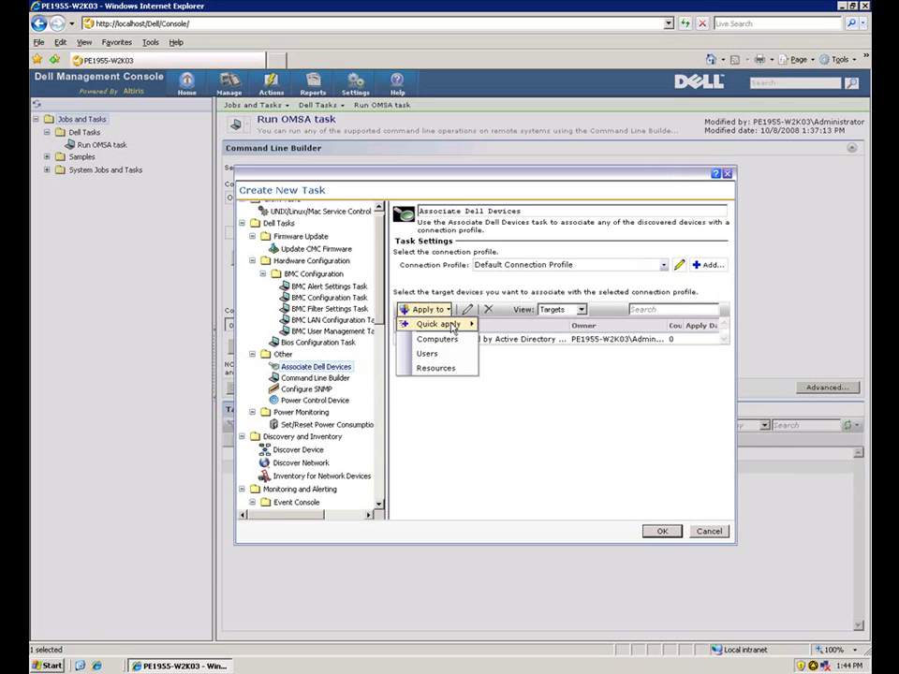
left_click(448, 324)
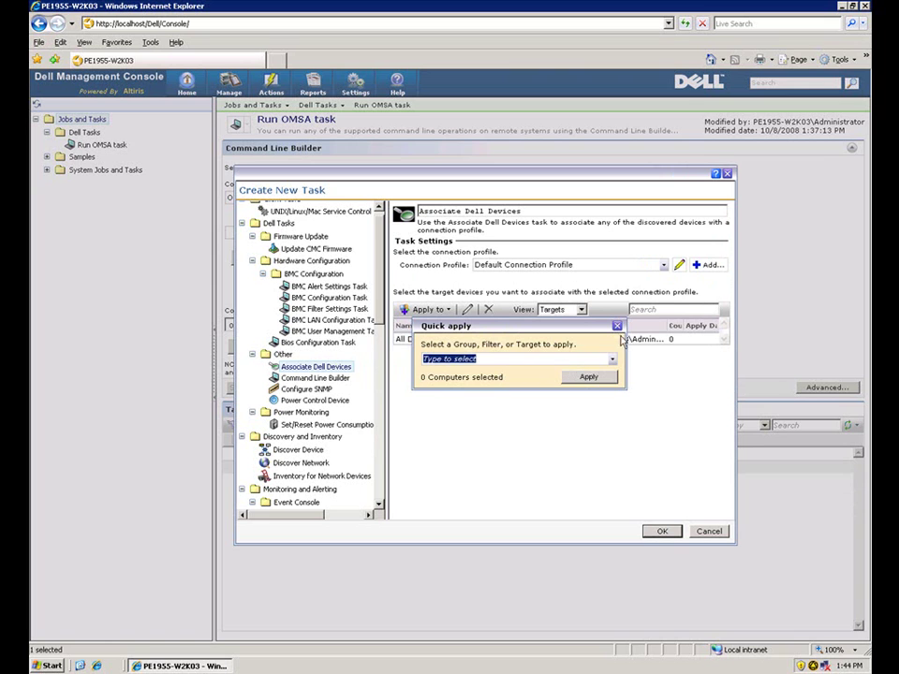
left_click(597, 359)
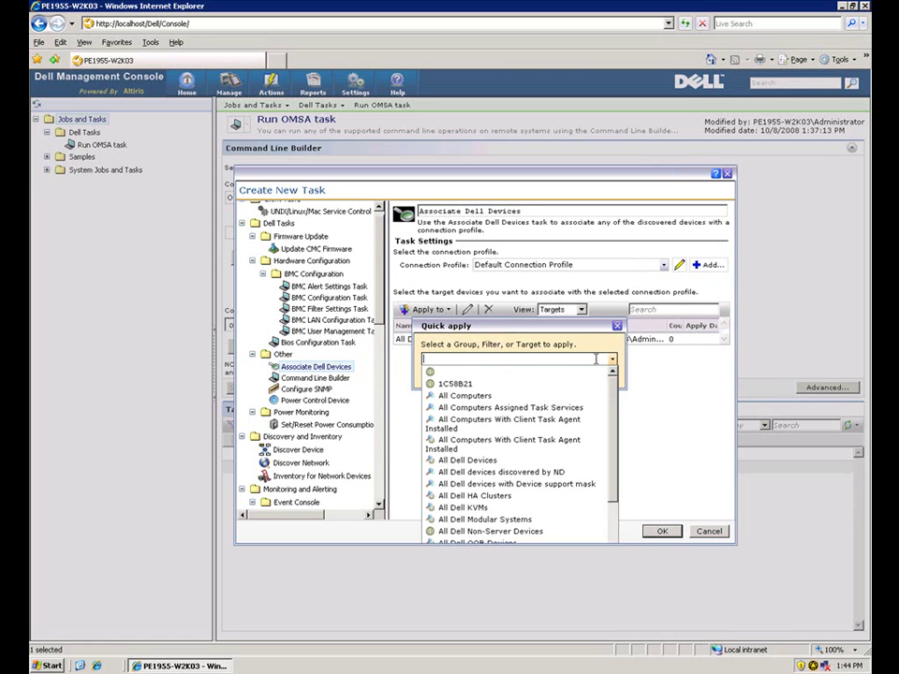
left_click(616, 325)
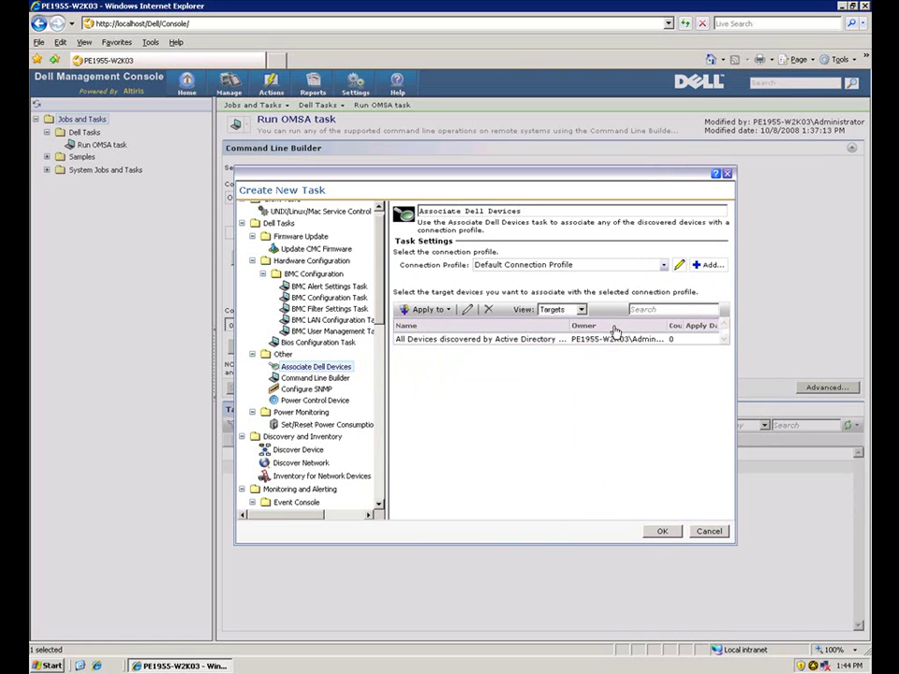
left_click(447, 312)
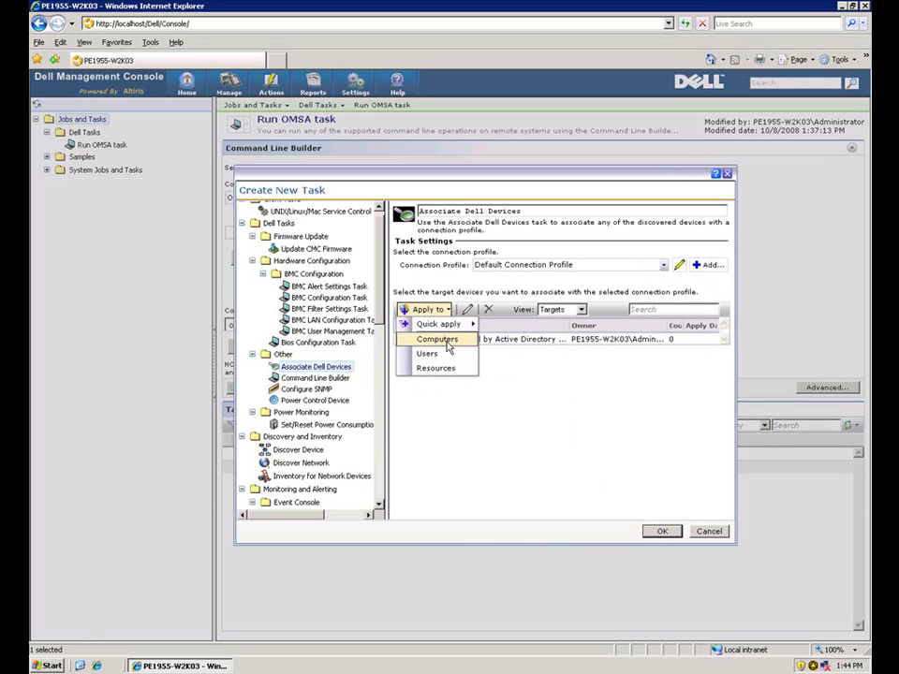
left_click(495, 397)
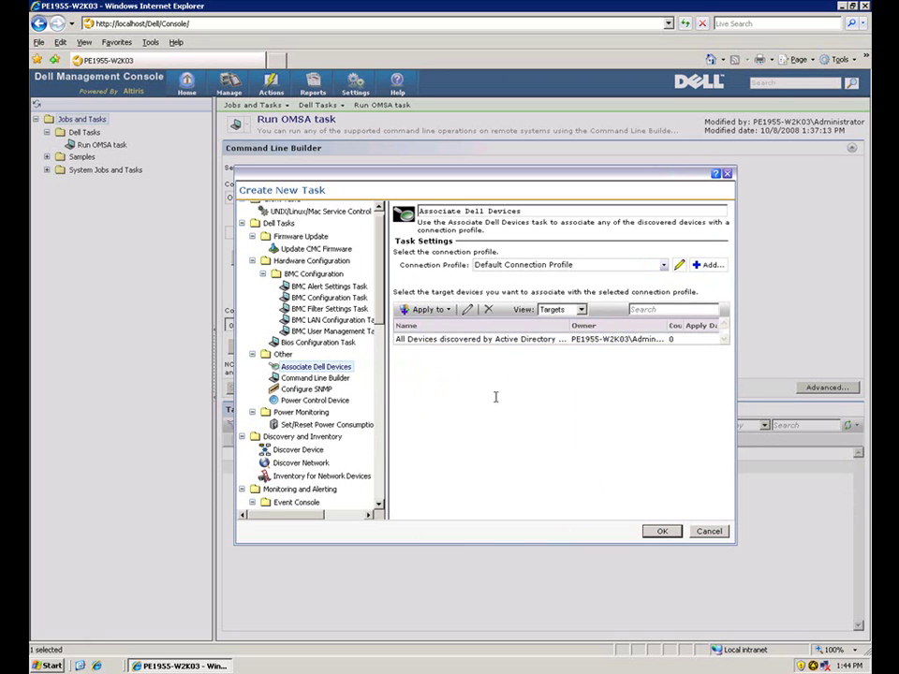
- Choose the Power Control Device task type with the PowerOff action, and view its advanced task options without changing them
left_click(331, 401)
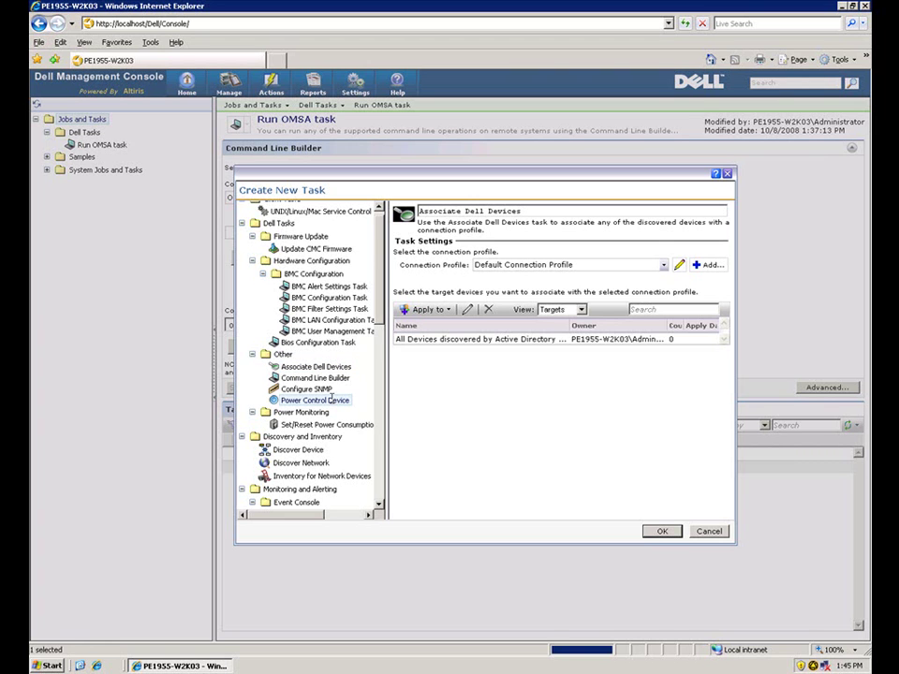
scroll(332, 400, "down", 1)
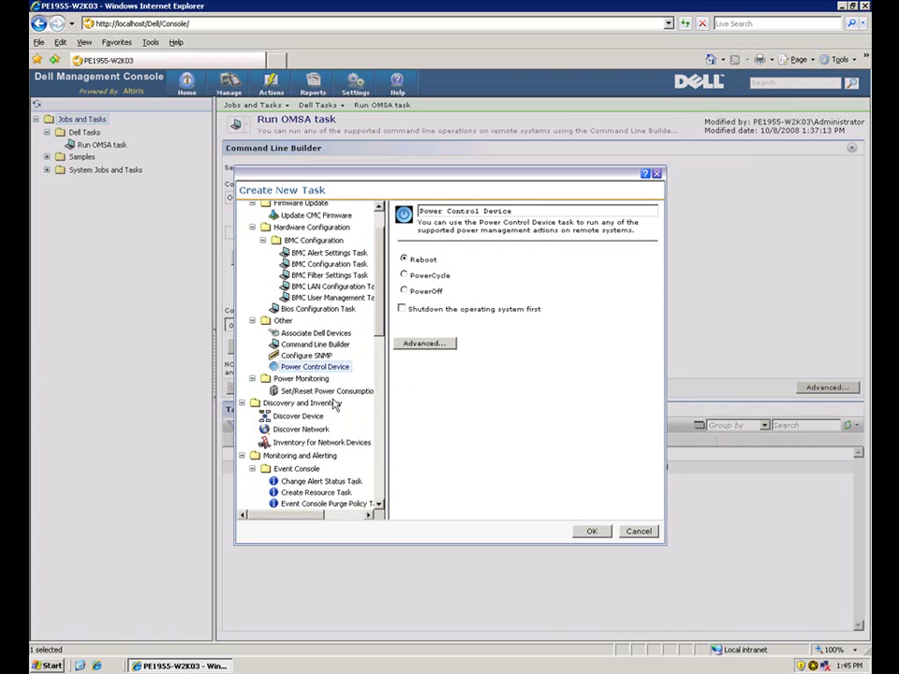
left_click(405, 276)
left_click(405, 292)
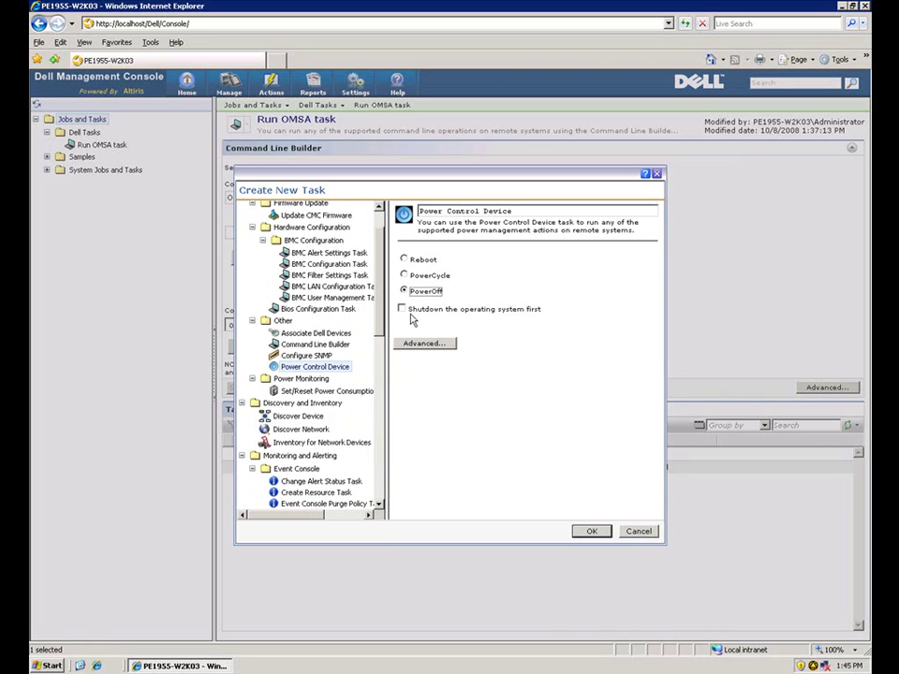
left_click(420, 346)
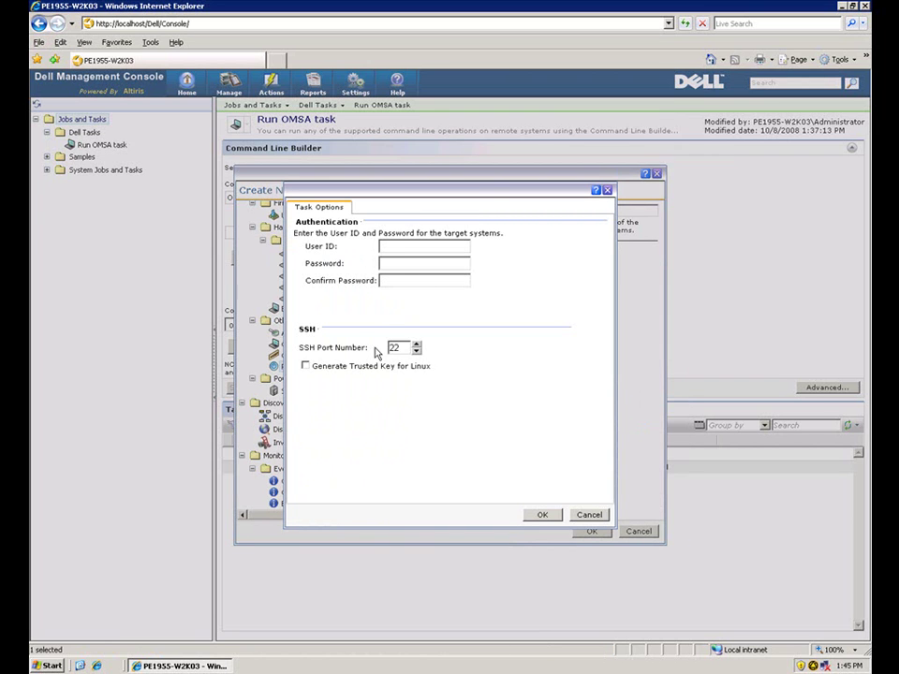
left_click(588, 515)
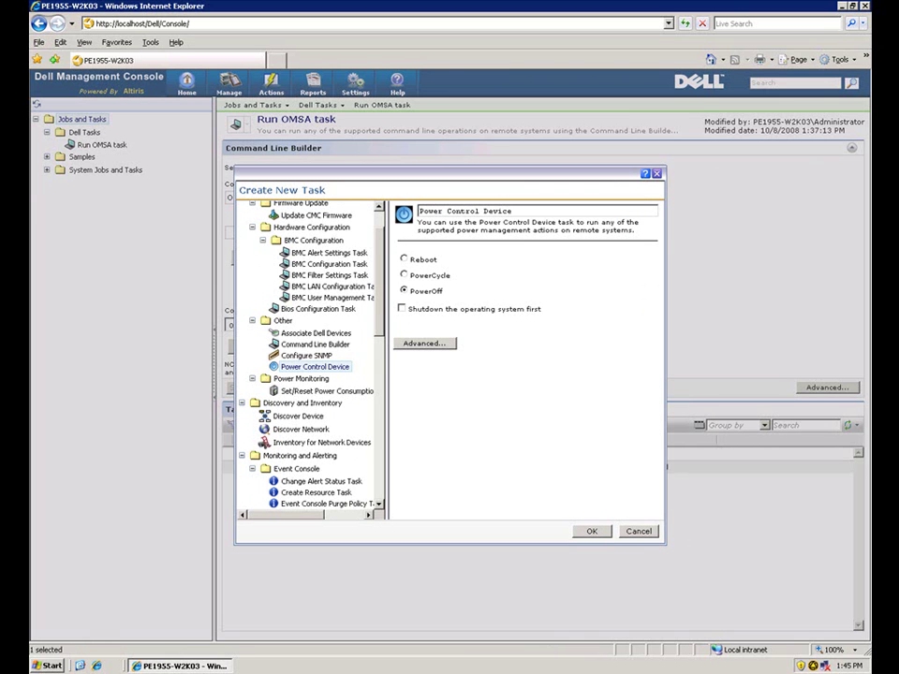